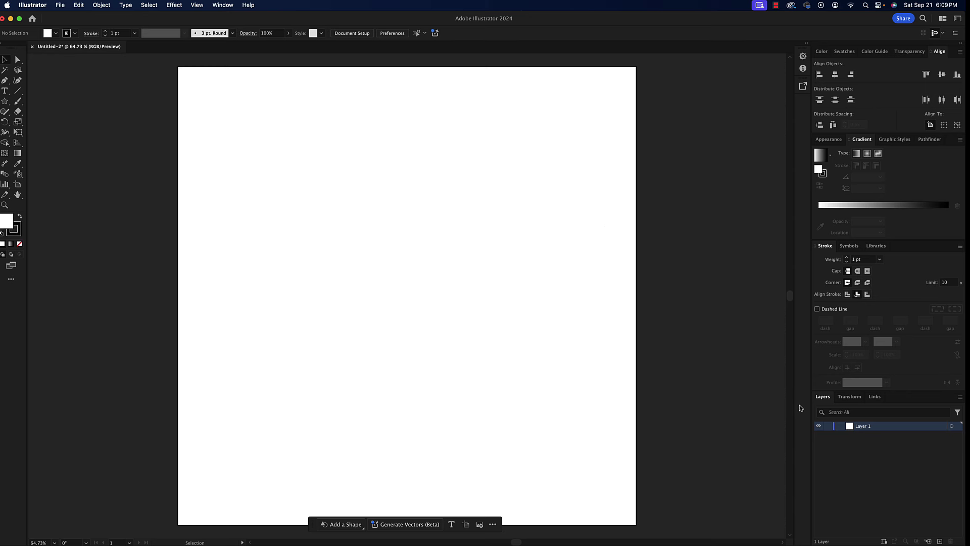
Rename Layer 1 to Background
double_click(863, 429)
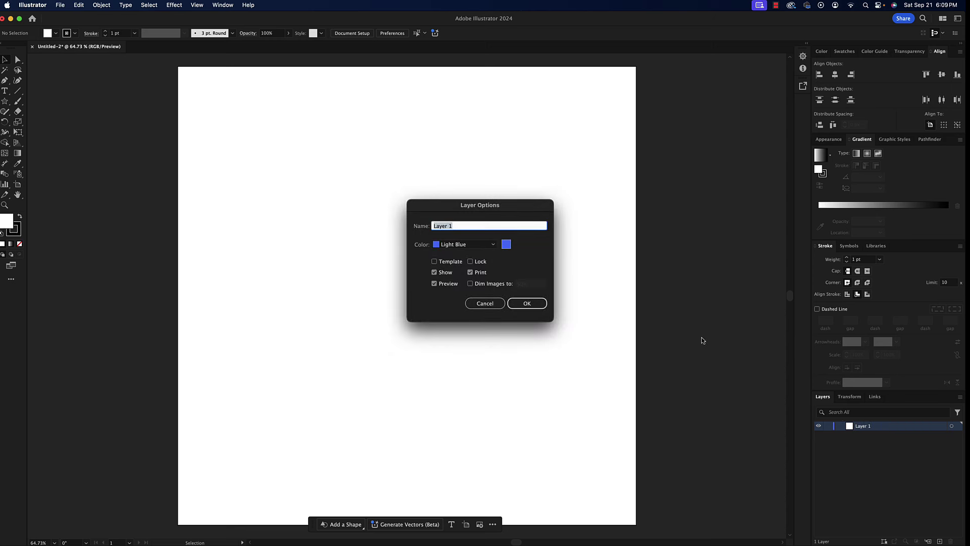
text(Background)
click(528, 304)
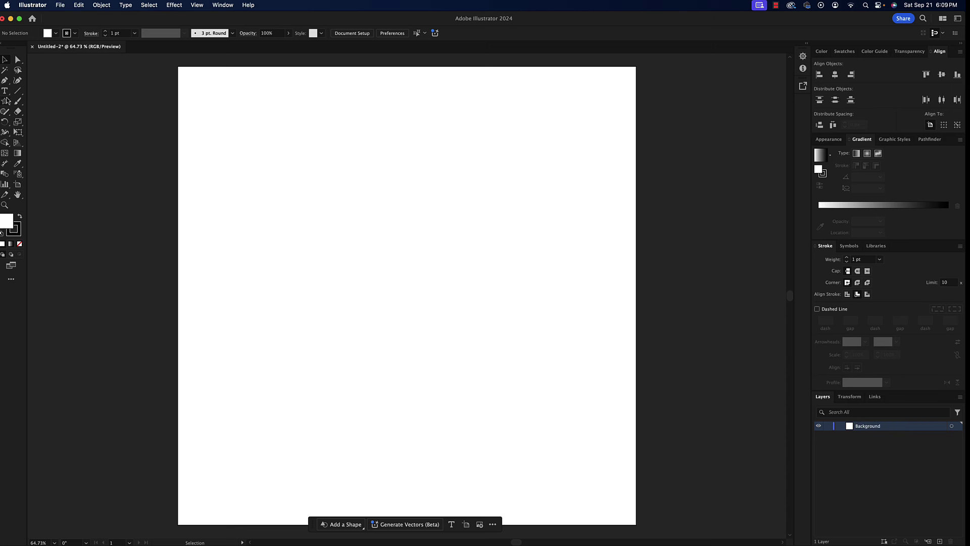
Draw a rectangle about 1112 by 1102 px covering the whole artboard, with fill colour dbdbdb and no stroke
drag(6, 101, 41, 104)
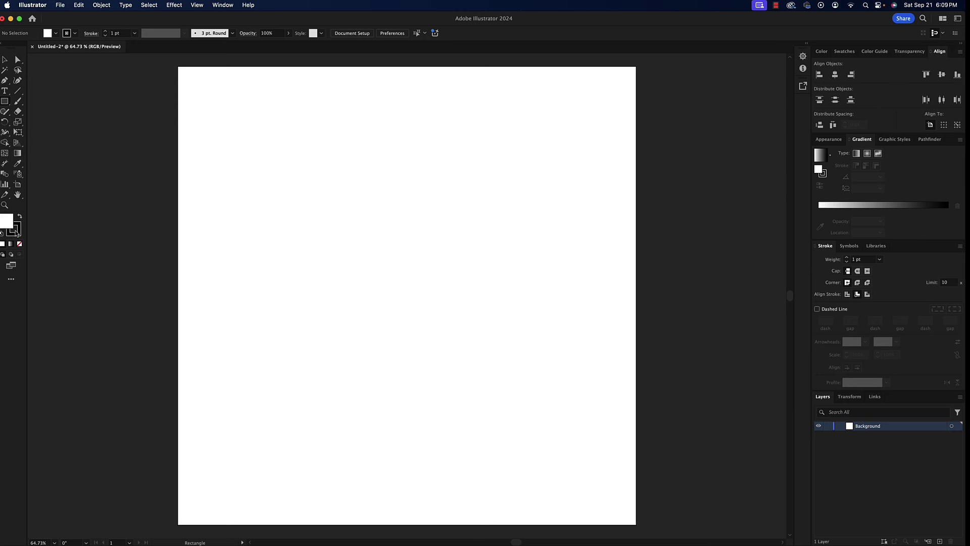
click(17, 232)
click(19, 243)
double_click(9, 218)
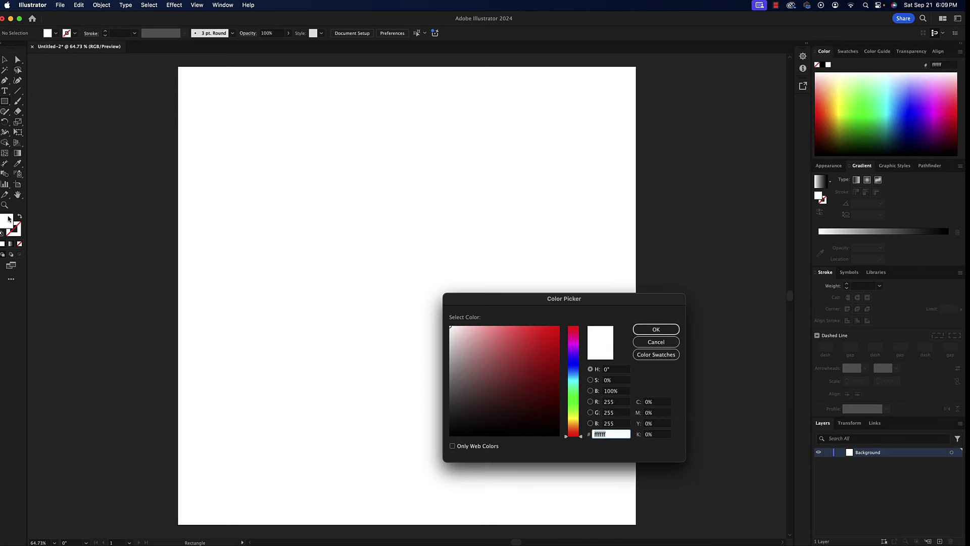
text(dbdbdb)
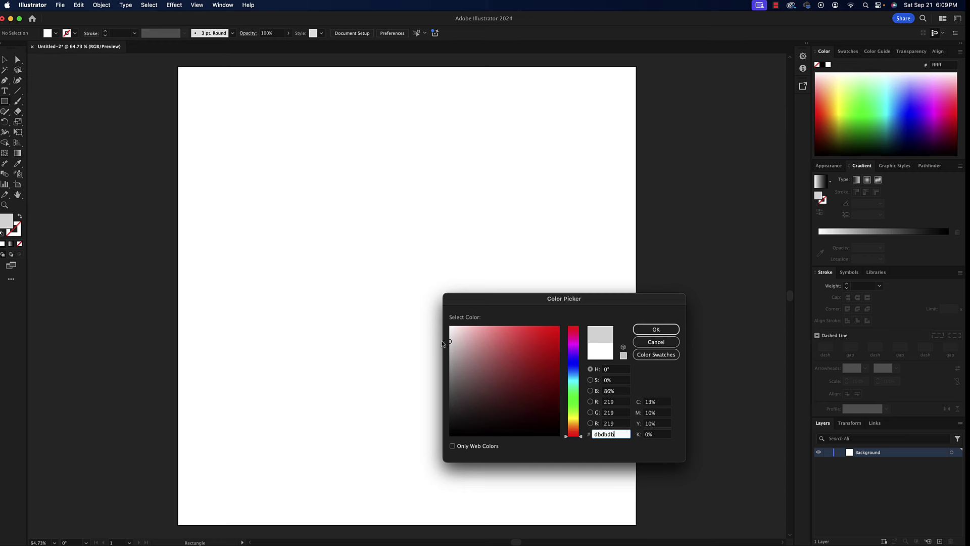
click(656, 328)
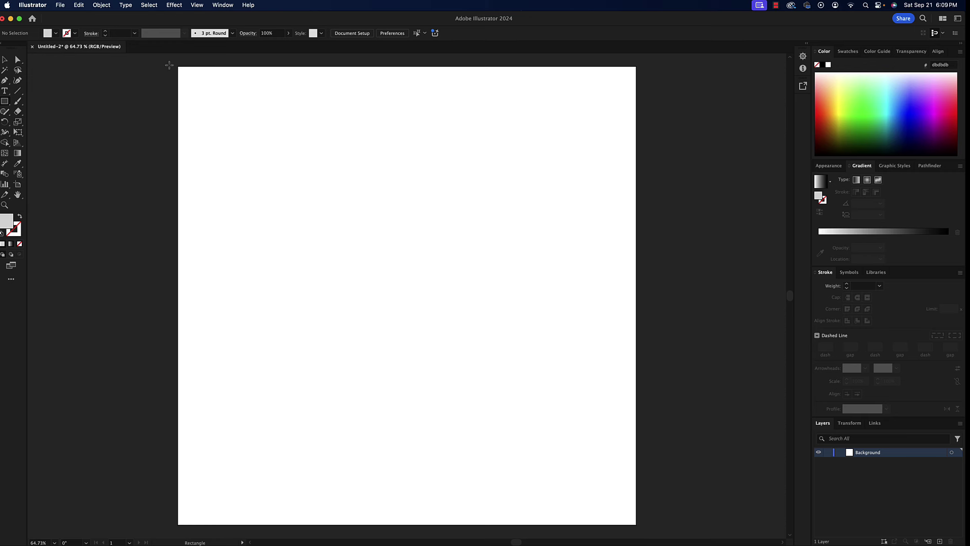
drag(169, 63, 641, 530)
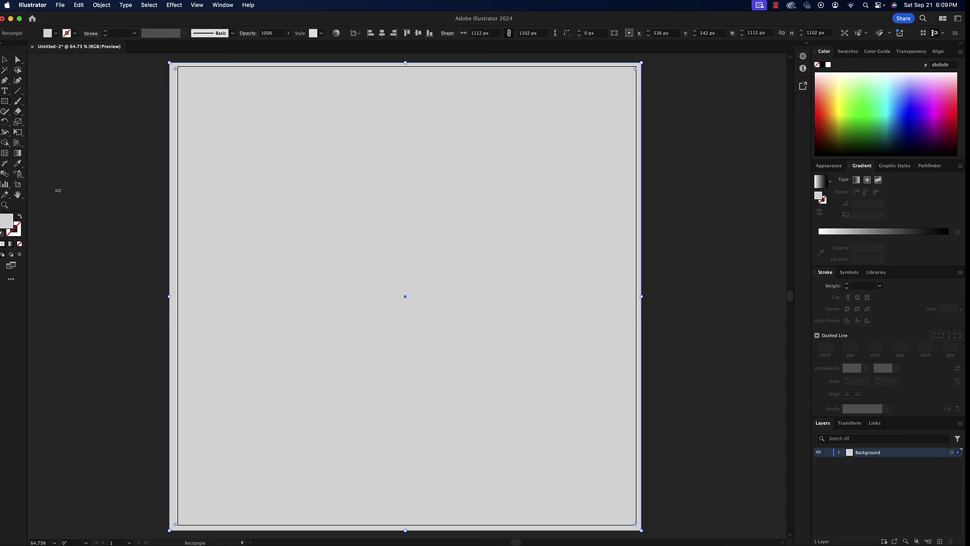
Lock the Background layer and add a new layer named Floral above it
click(4, 60)
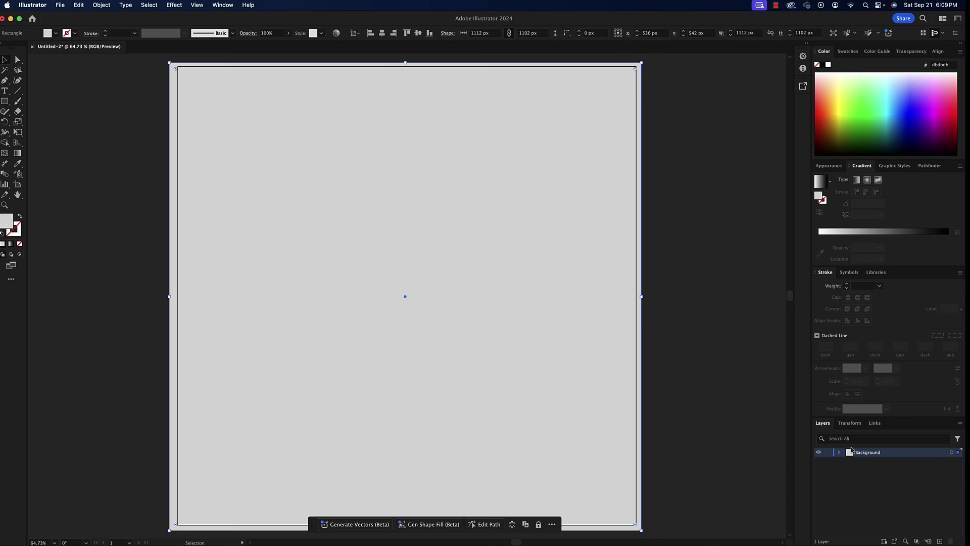
click(828, 452)
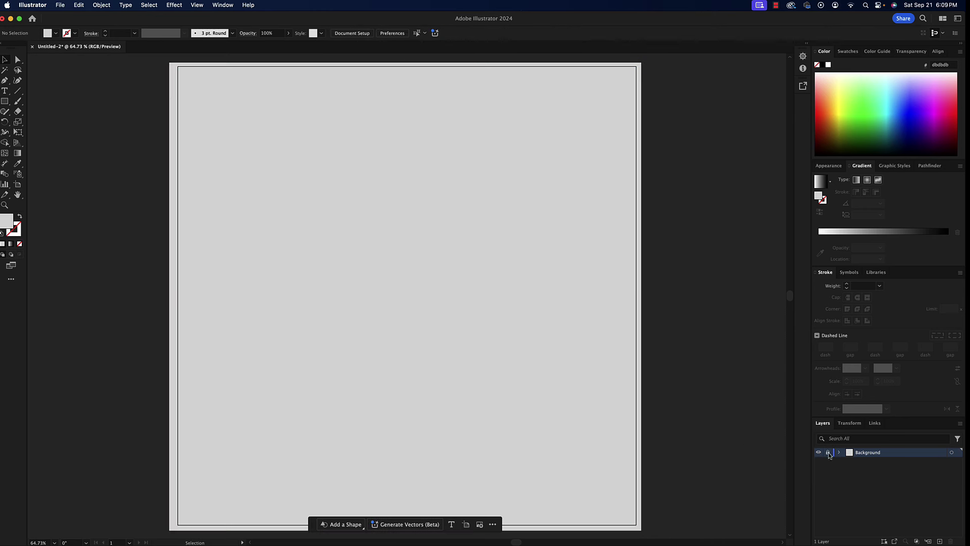
click(939, 541)
double_click(868, 452)
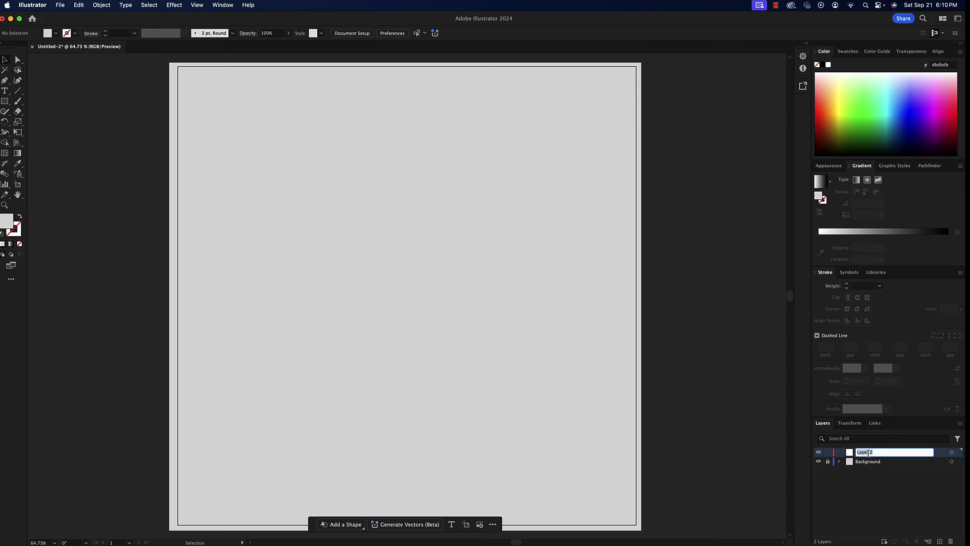
text(Floral)
key(Return)
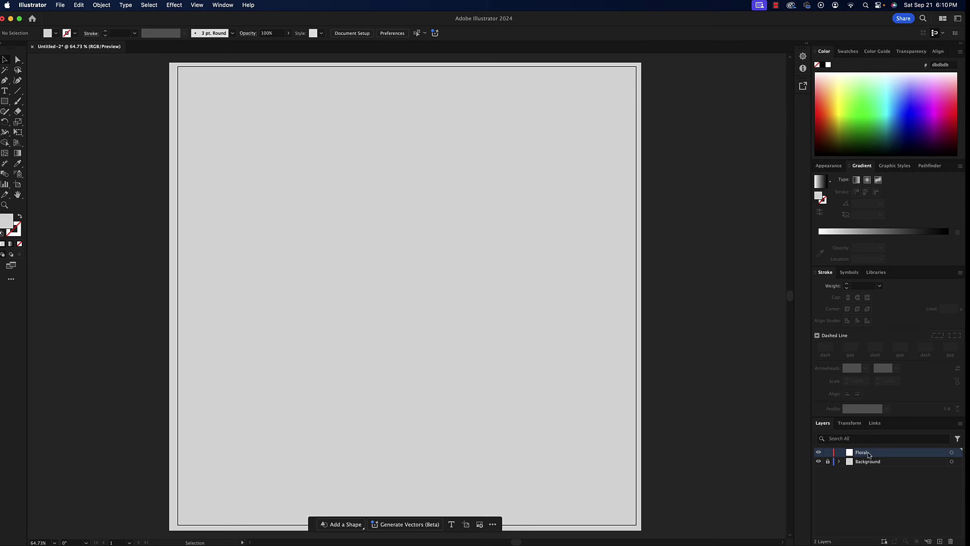
Set the fill to black (000000) and place a 32-point star with radii of 19.0983 px and 50 px near the artboard's centre
double_click(7, 225)
click(539, 442)
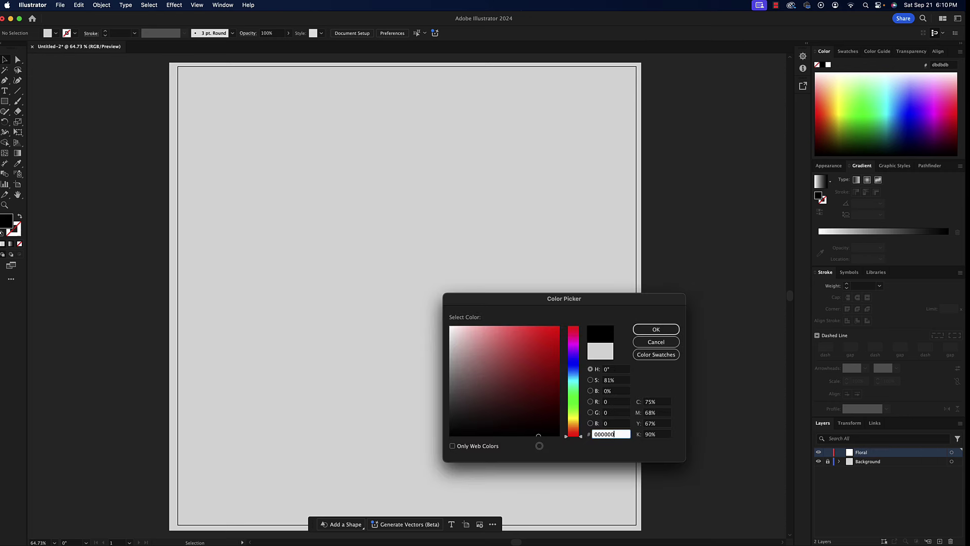
click(652, 328)
click(5, 101)
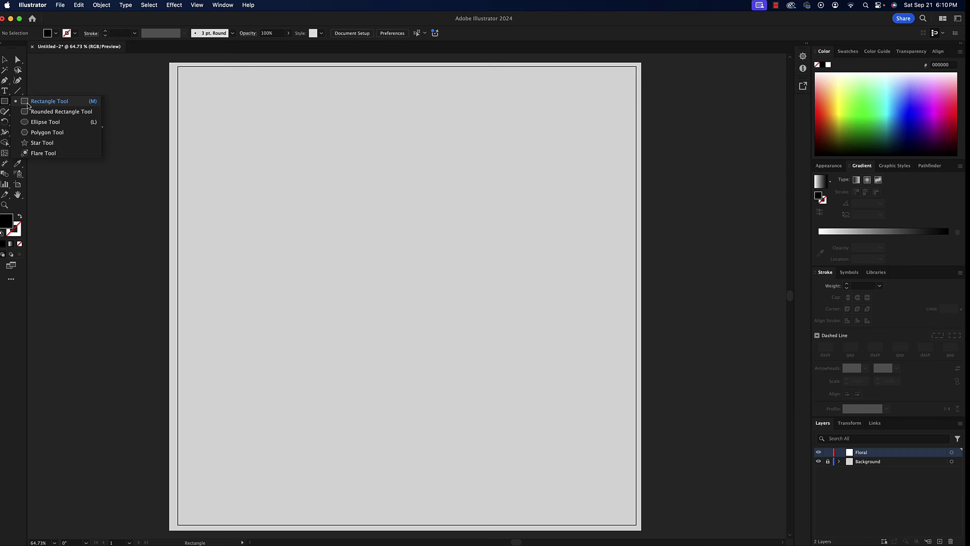
click(41, 142)
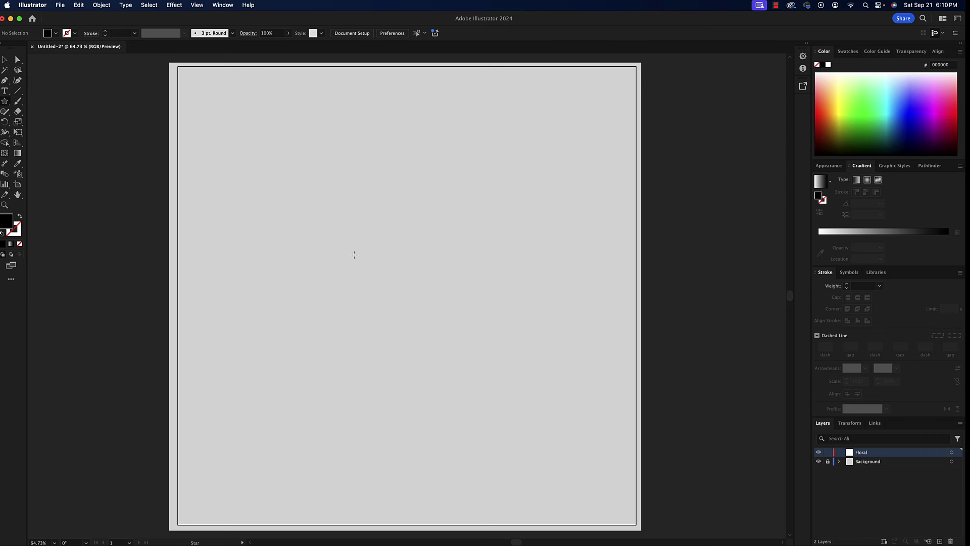
click(389, 261)
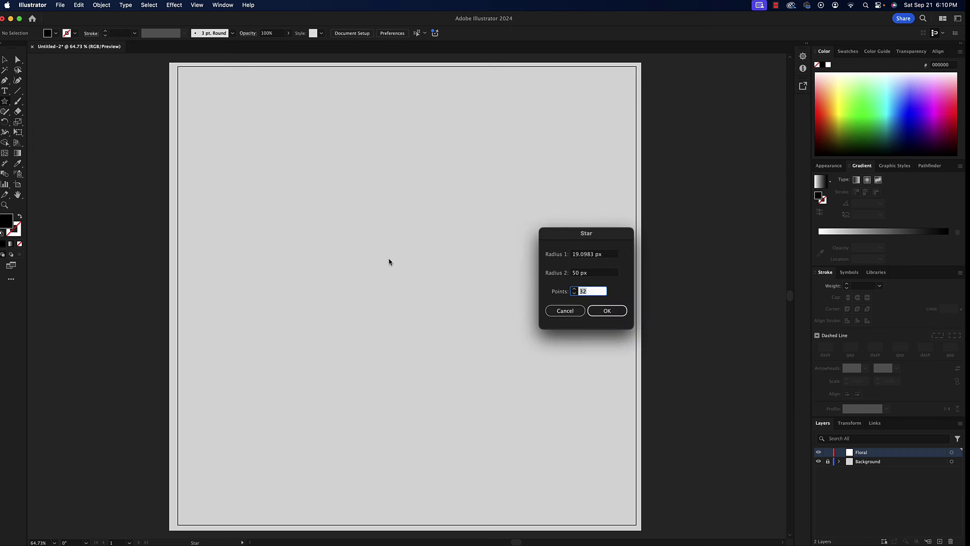
click(606, 311)
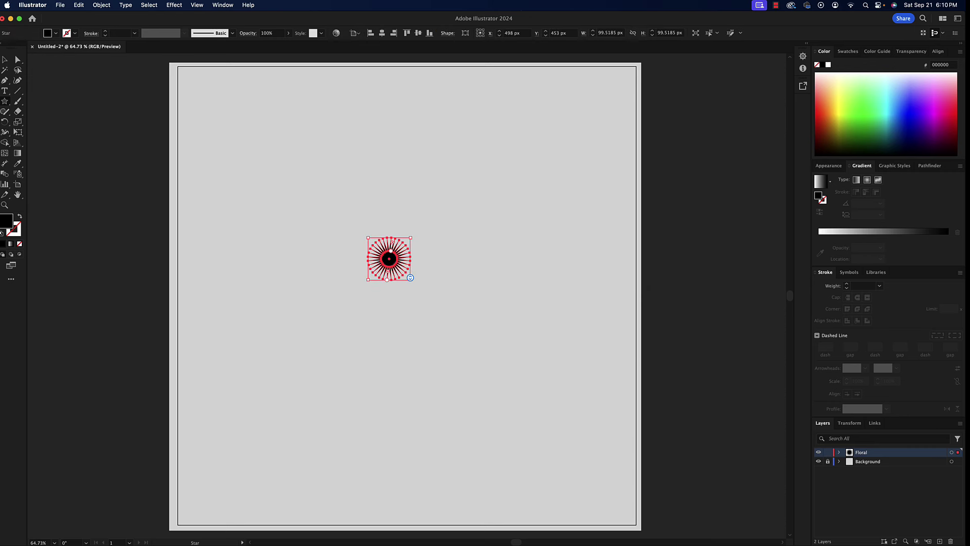
Enlarge the star proportionally to about 506 px wide and high
key(v)
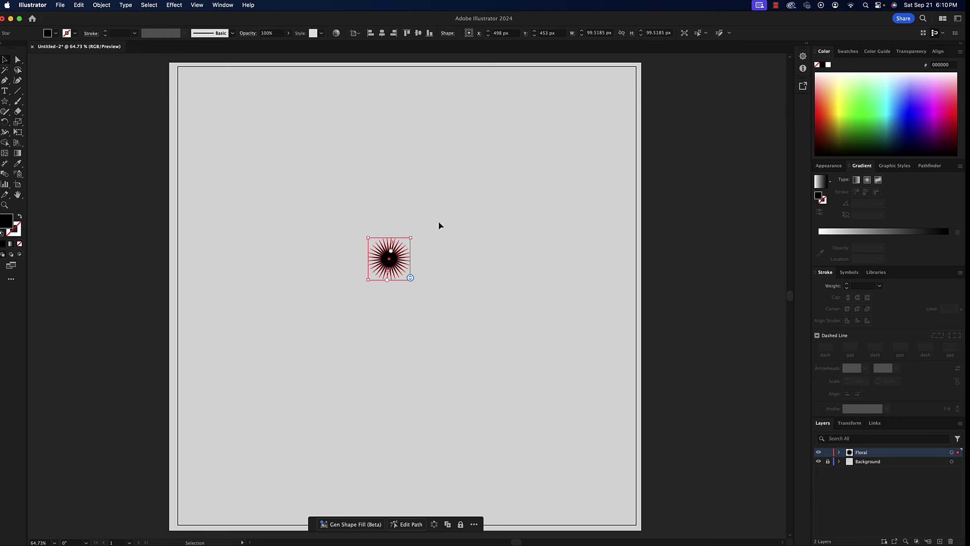
drag(412, 237, 568, 132)
drag(367, 281, 303, 344)
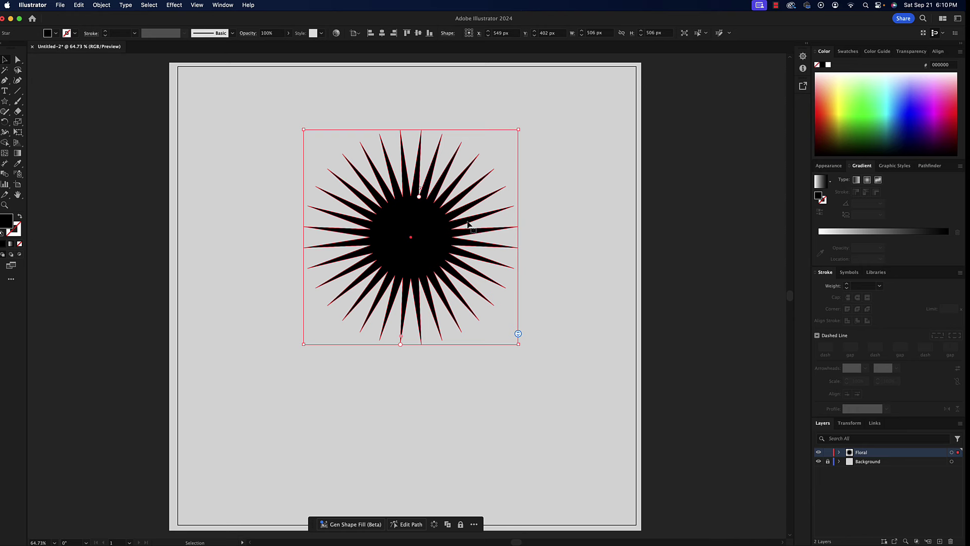
Centre the star horizontally and vertically on the artboard and deselect it
click(218, 4)
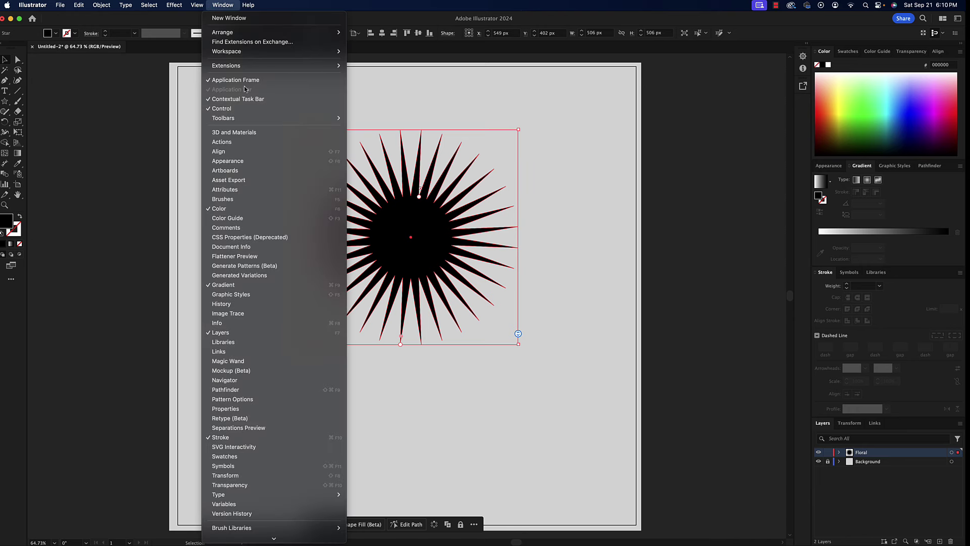
click(257, 151)
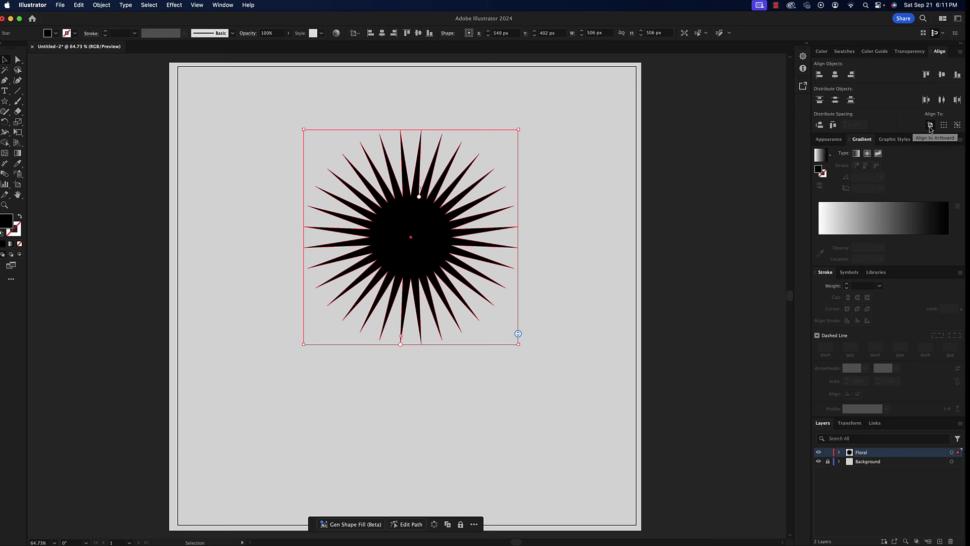
click(834, 75)
click(941, 75)
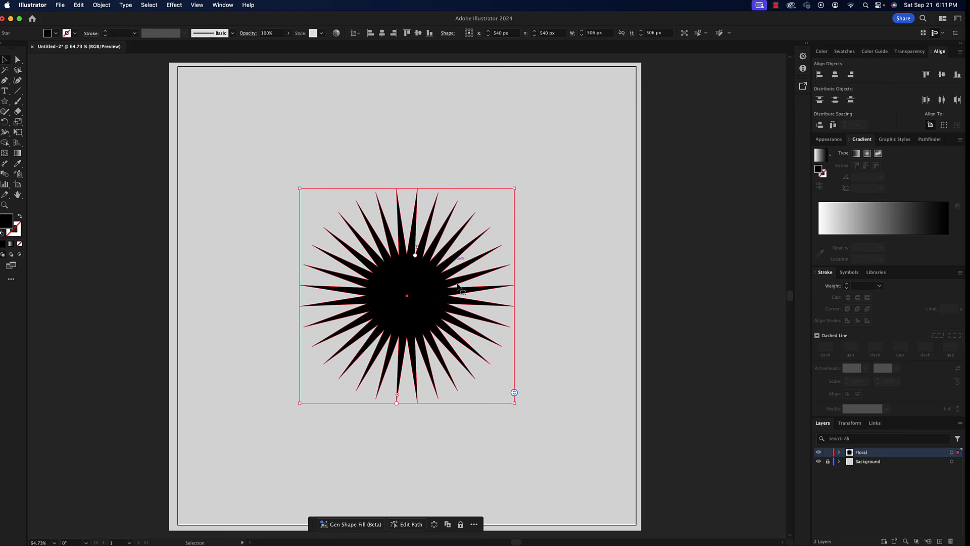
click(702, 265)
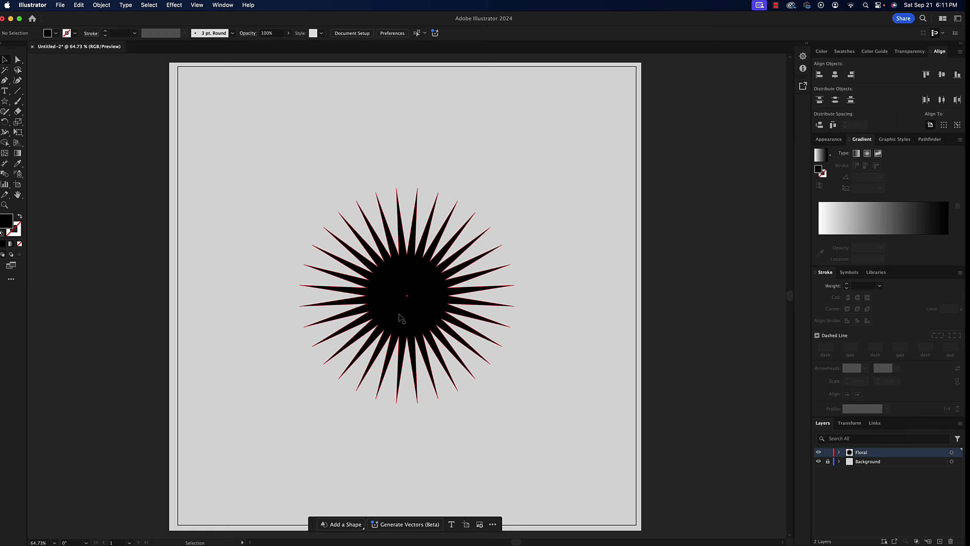
Fill the star with a radial white-to-black gradient and reverse it so black is at the centre
click(422, 301)
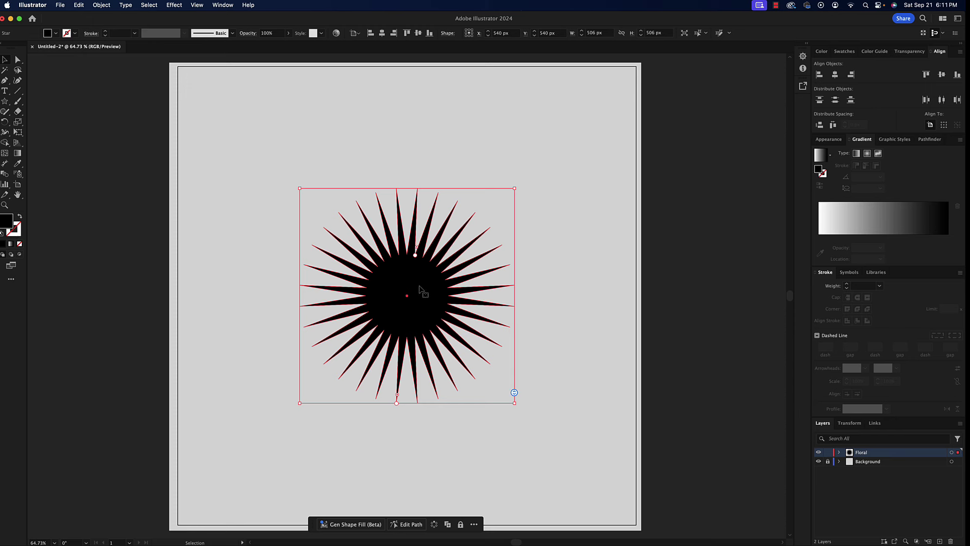
key(super+shift+b)
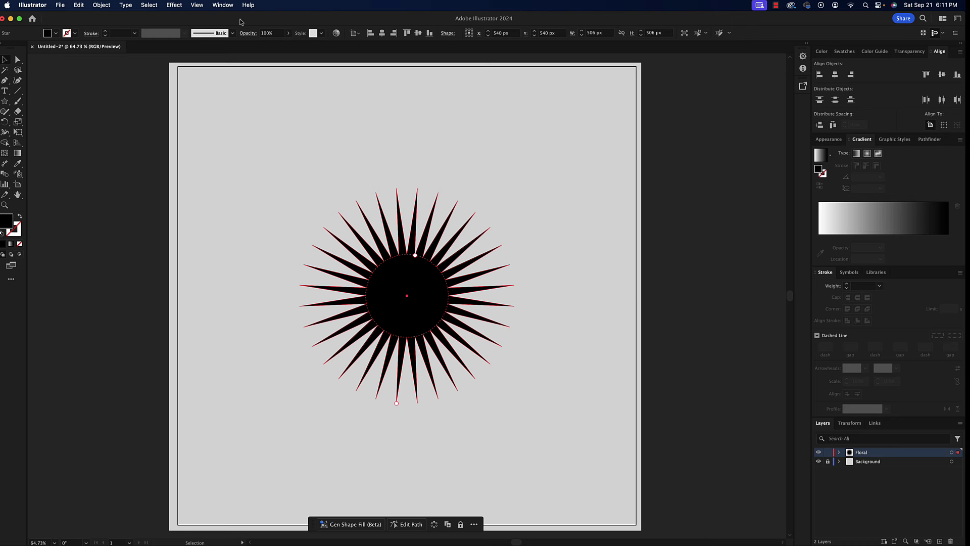
click(229, 5)
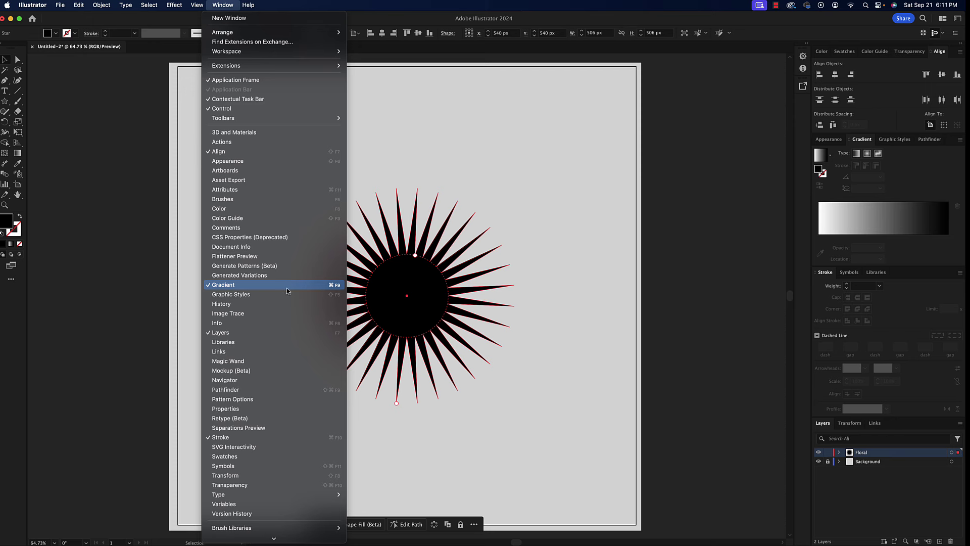
click(711, 300)
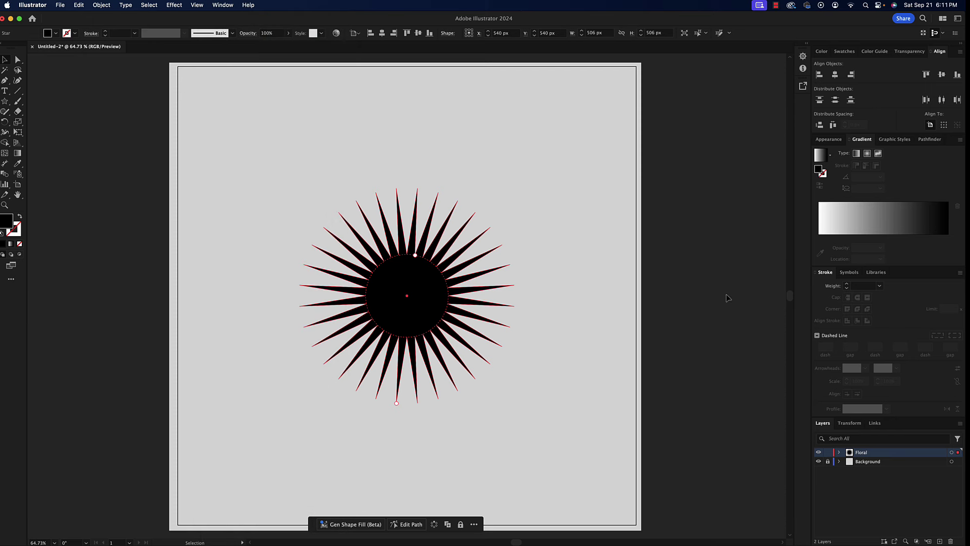
click(857, 154)
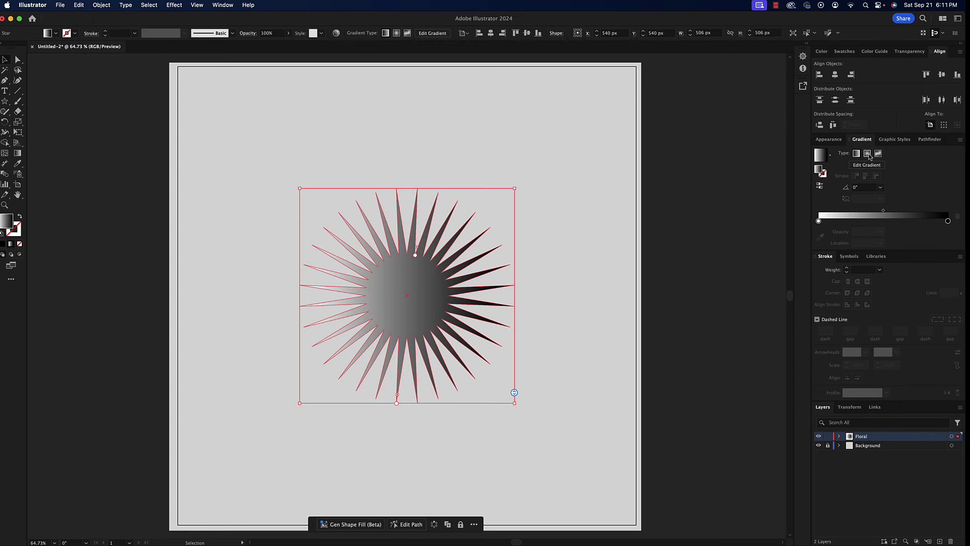
click(866, 154)
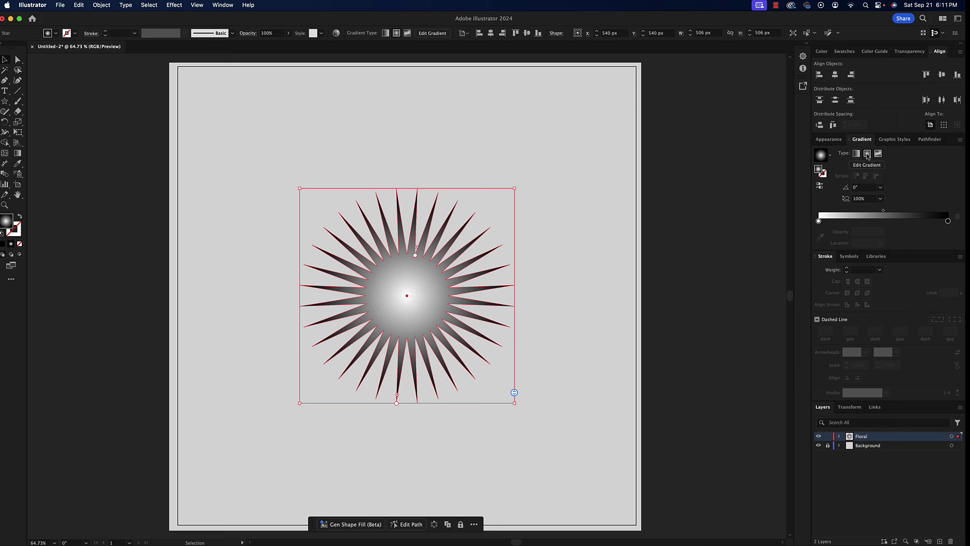
click(866, 164)
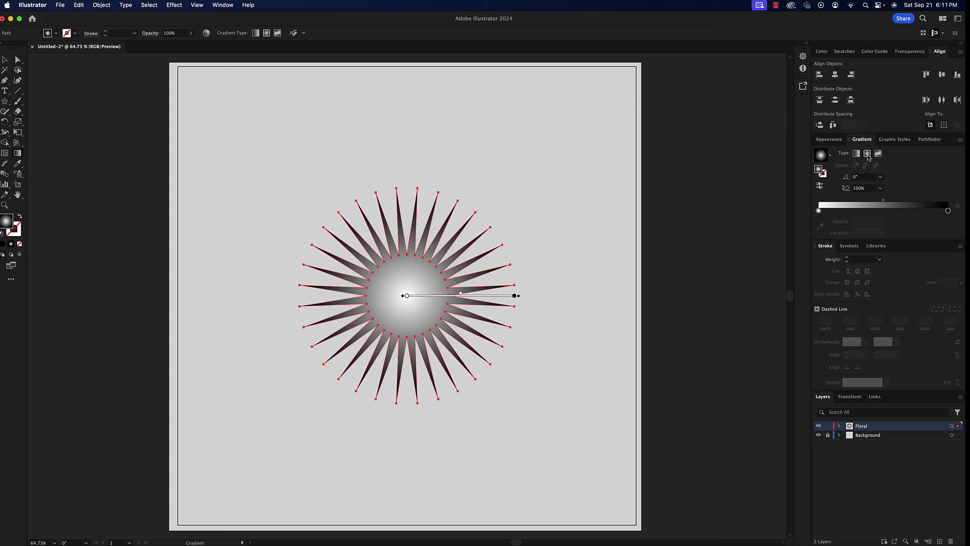
click(820, 186)
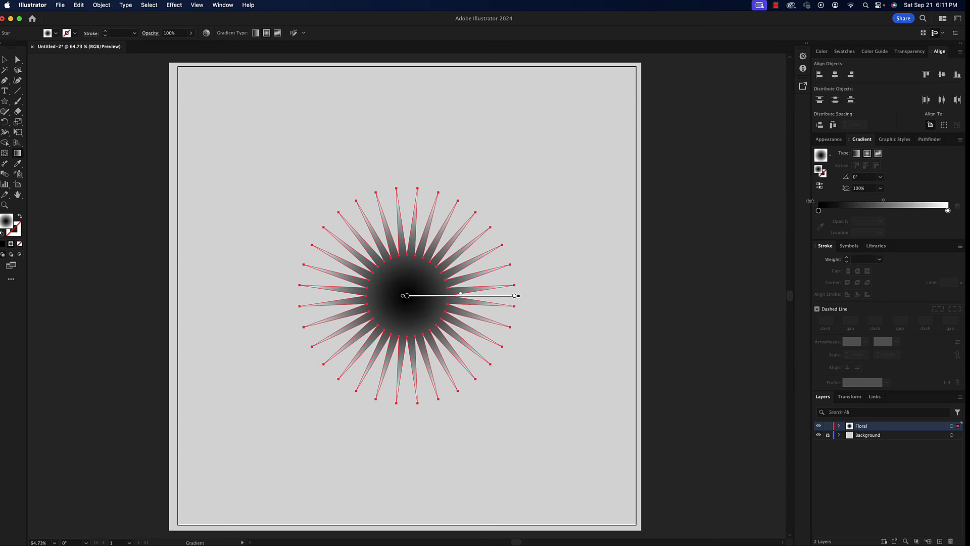
Add a colour stop at about 50% of the star's radial gradient and set its colour to purple (9880ad)
click(883, 211)
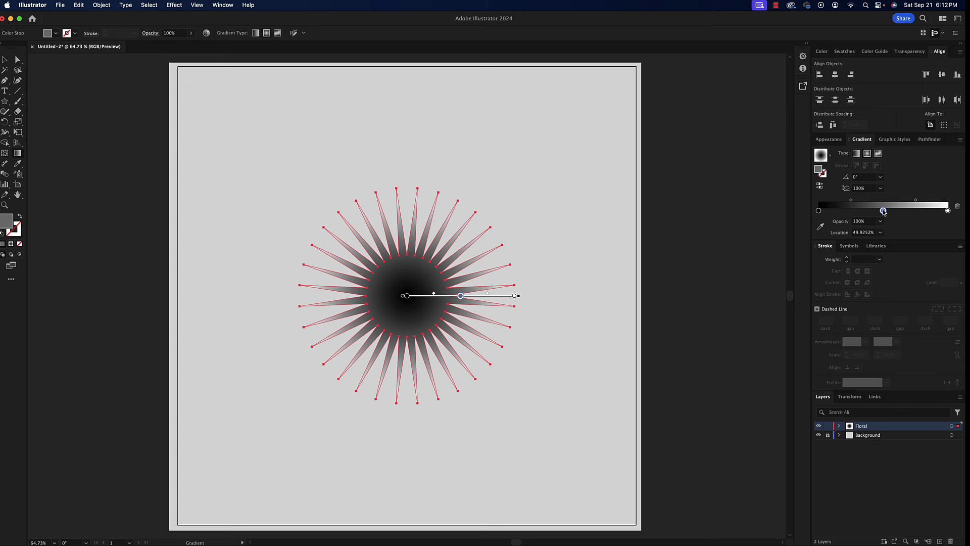
drag(882, 211, 885, 228)
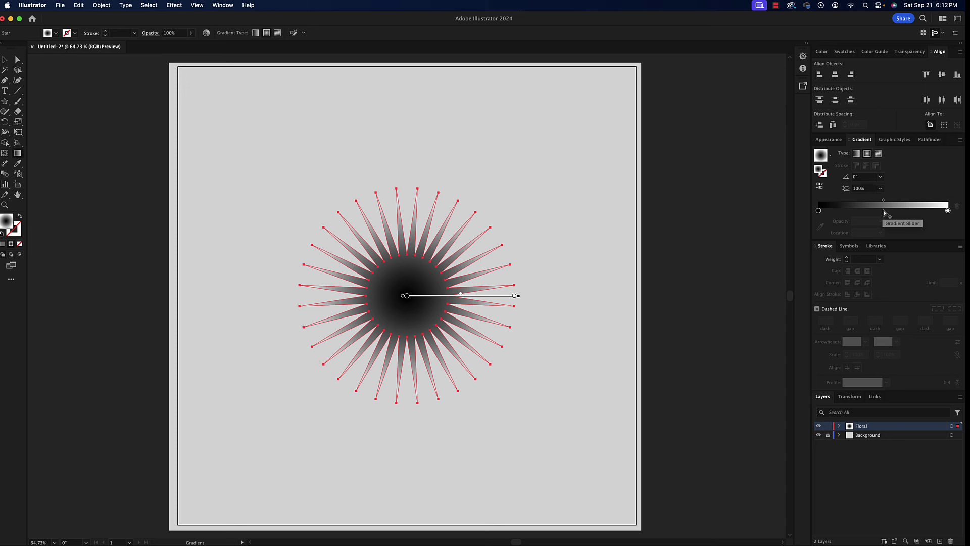
click(883, 211)
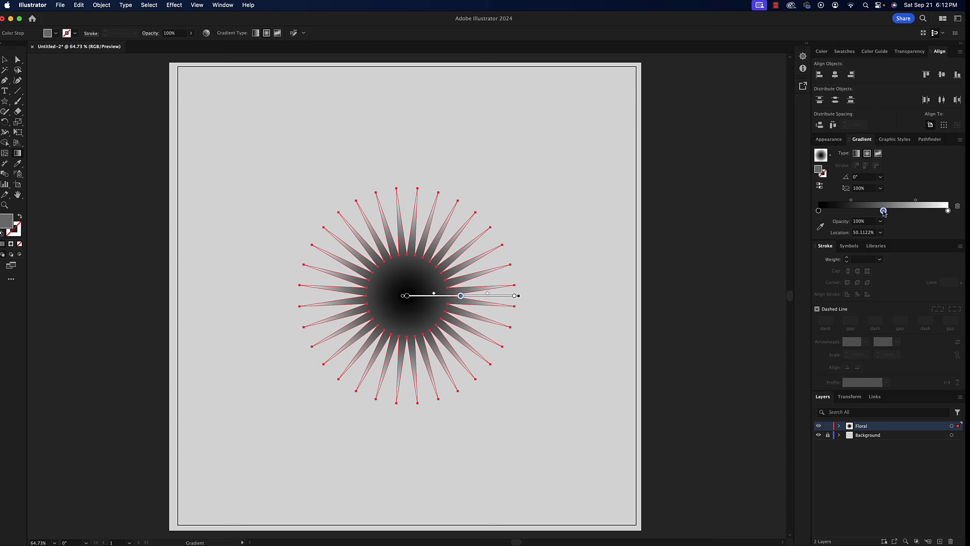
double_click(883, 211)
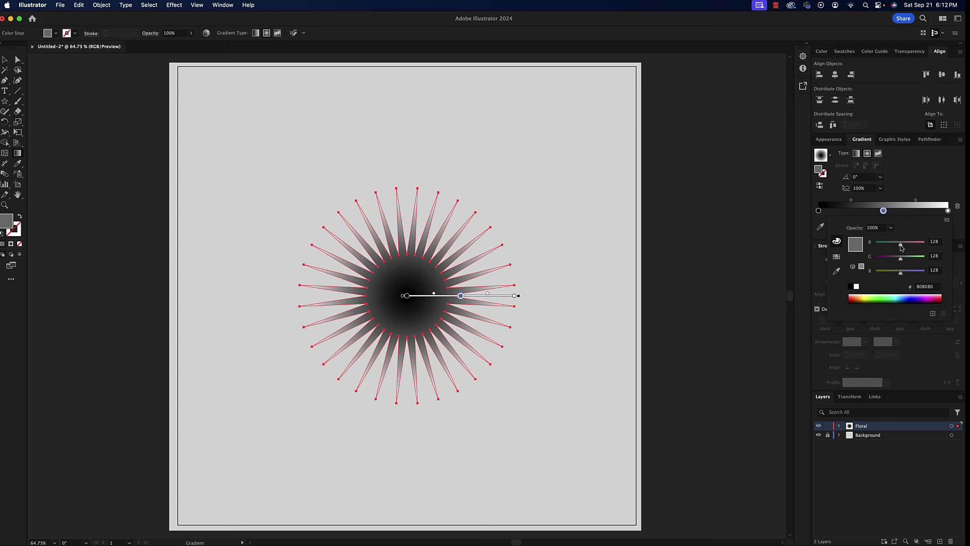
drag(901, 247, 910, 273)
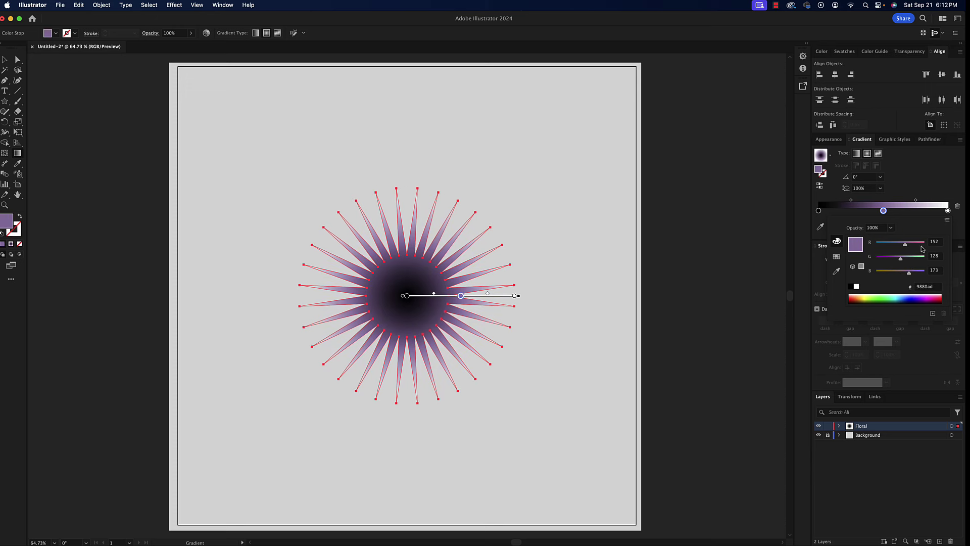
click(912, 184)
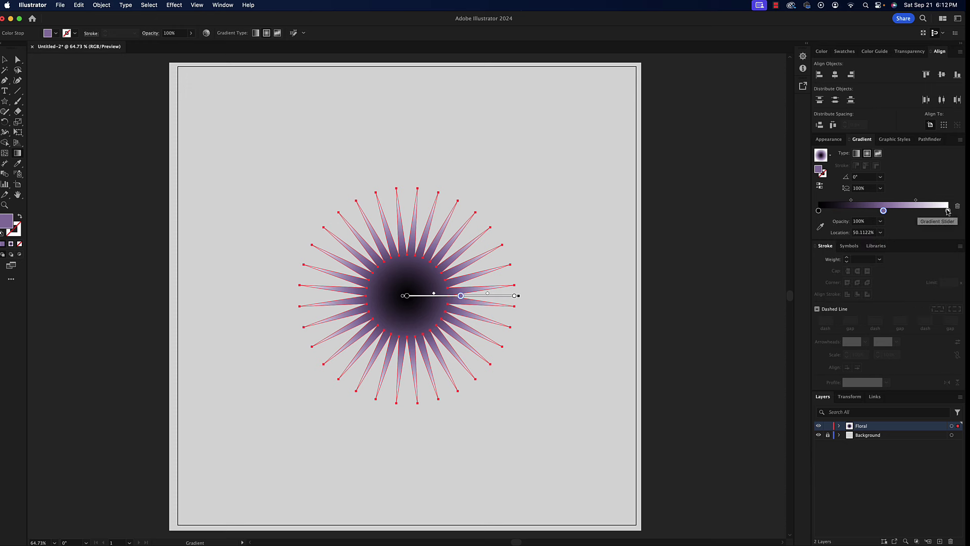
Set the gradient's central black stop to light blue (7fc7ff) and deselect the star
click(818, 211)
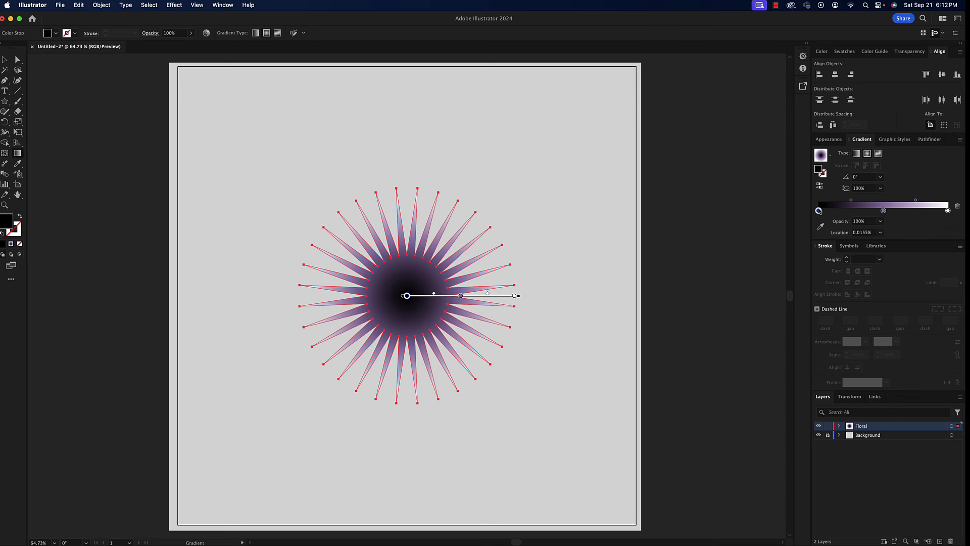
double_click(819, 211)
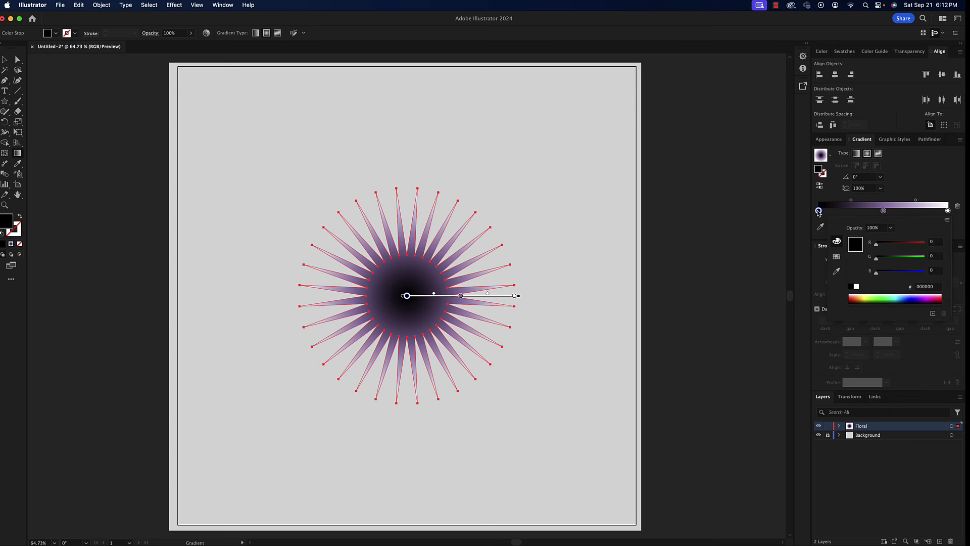
click(897, 296)
drag(898, 295, 902, 297)
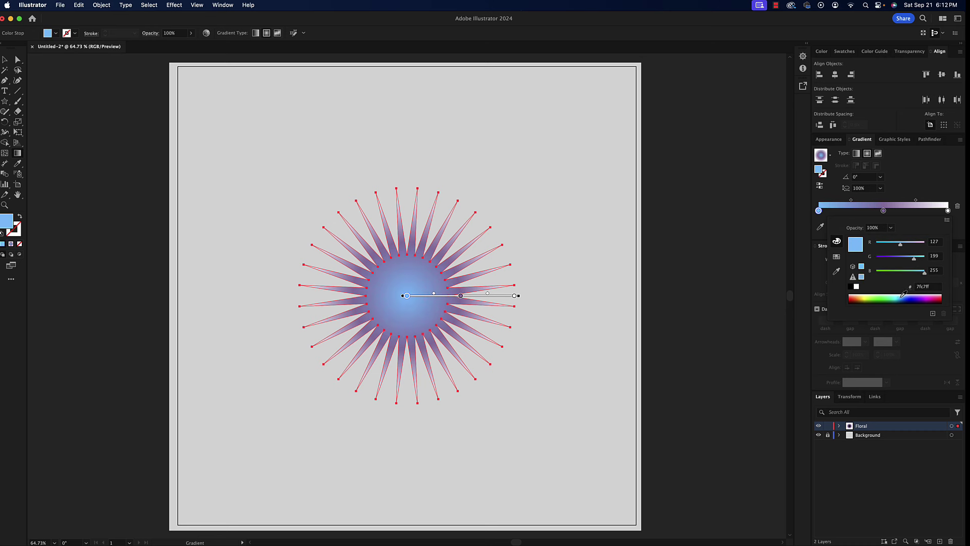
click(917, 180)
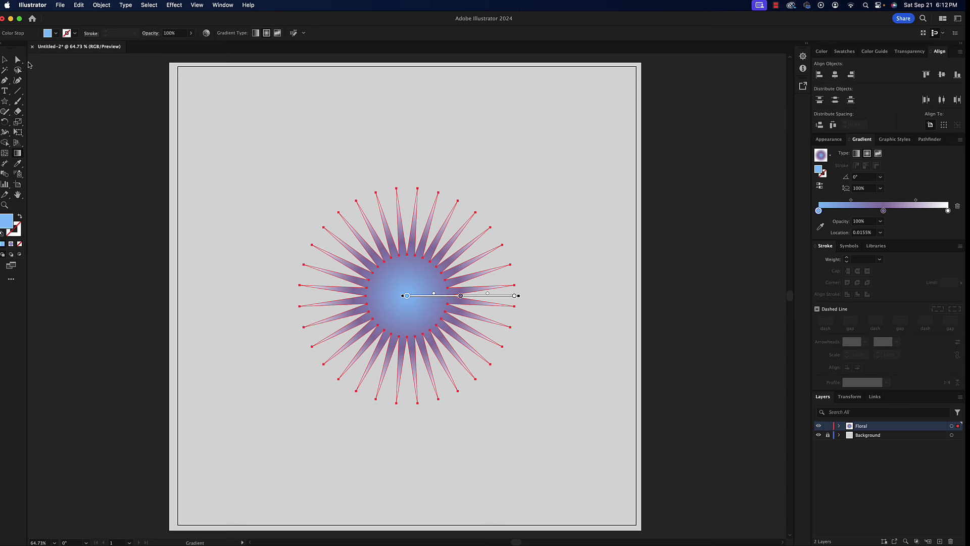
click(5, 60)
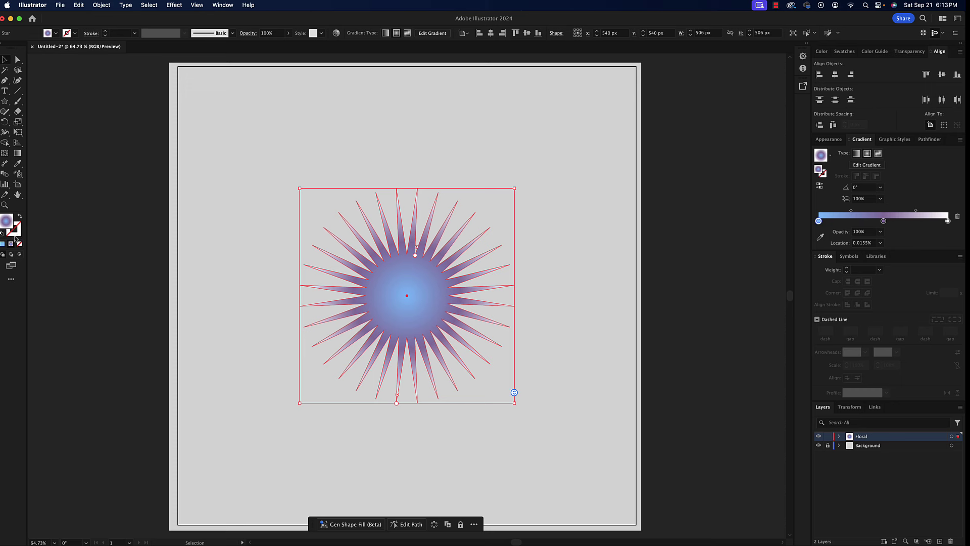
click(316, 263)
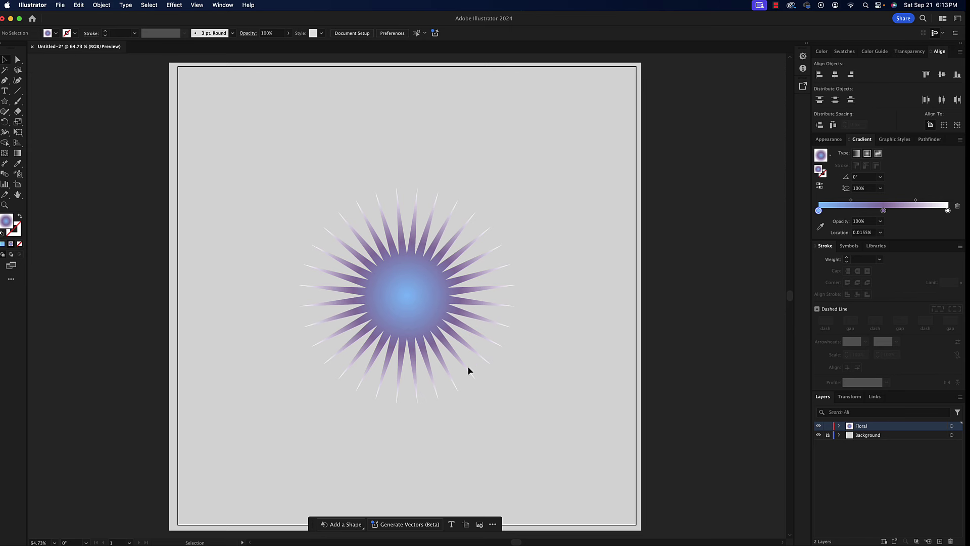
Paste a copy of the star in front and shrink it proportionally about its centre to about 88 px wide and high
click(429, 290)
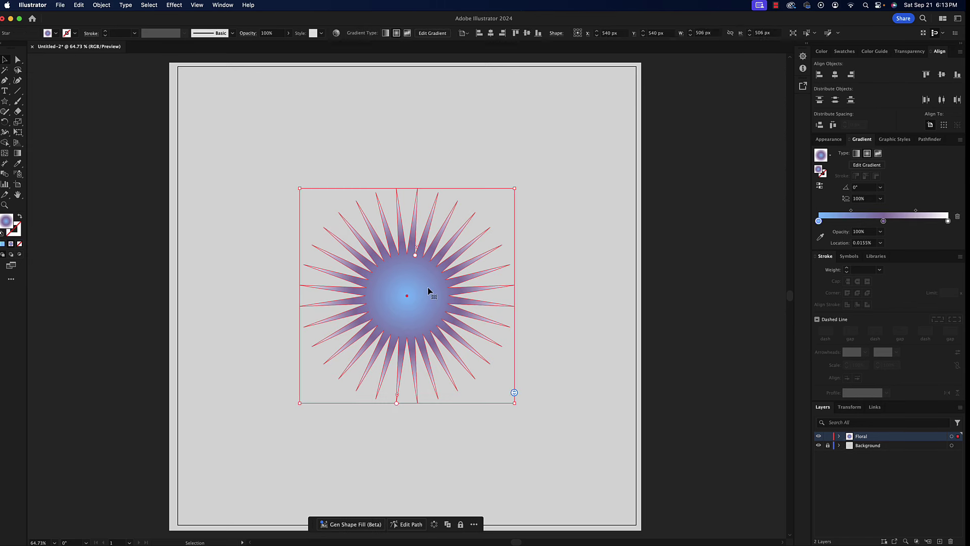
key(super+c)
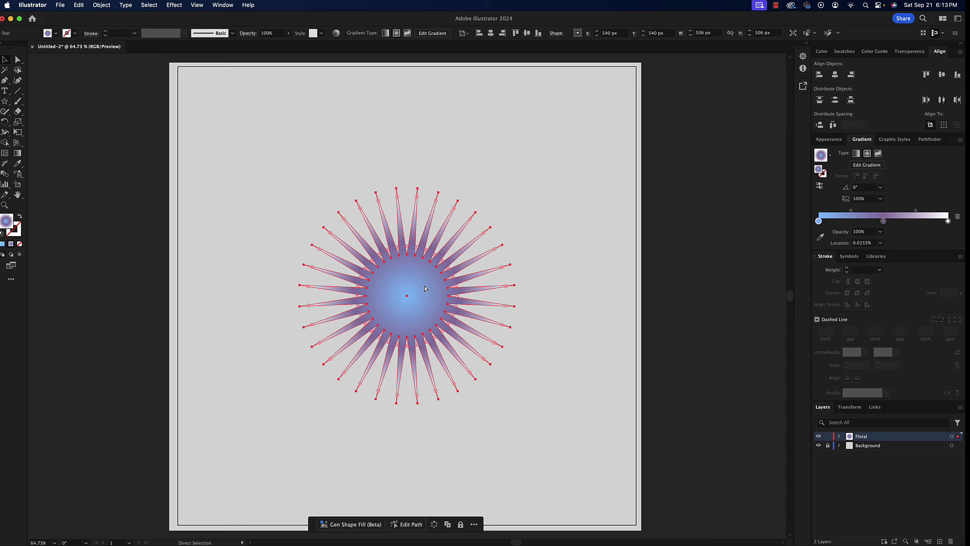
key(super+f)
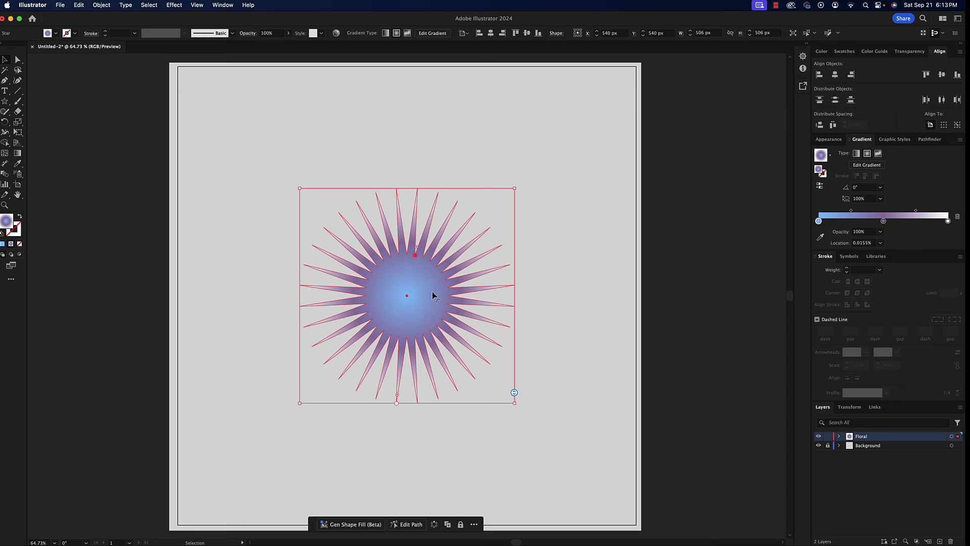
click(81, 5)
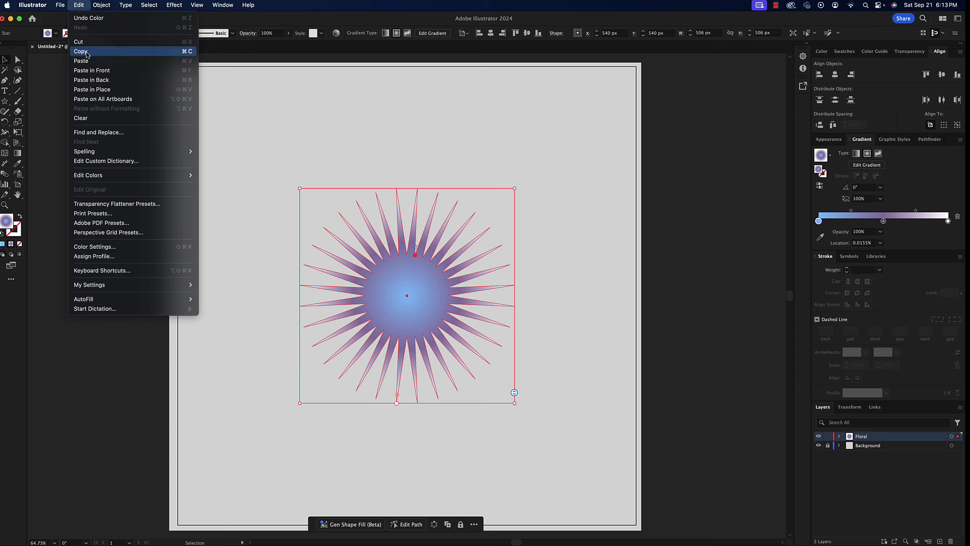
click(115, 73)
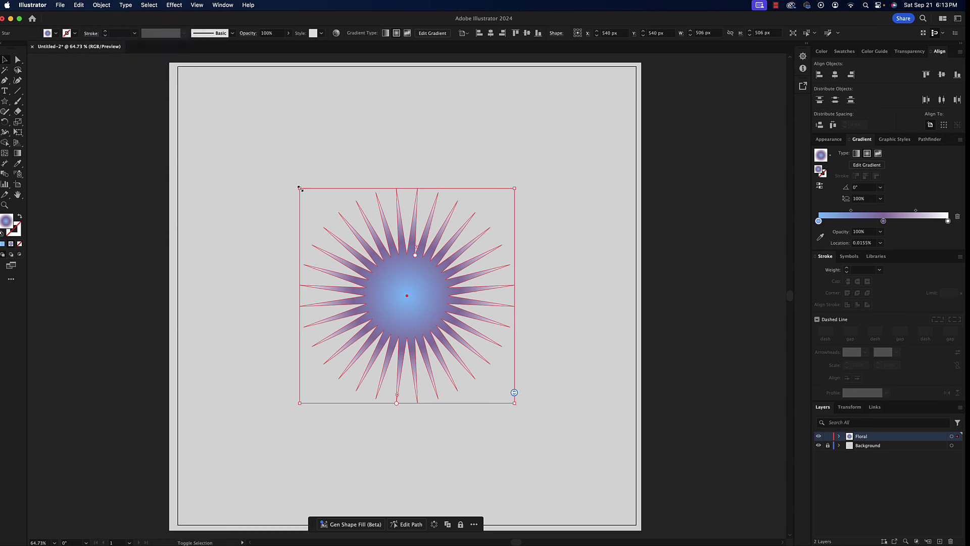
drag(300, 188, 390, 246)
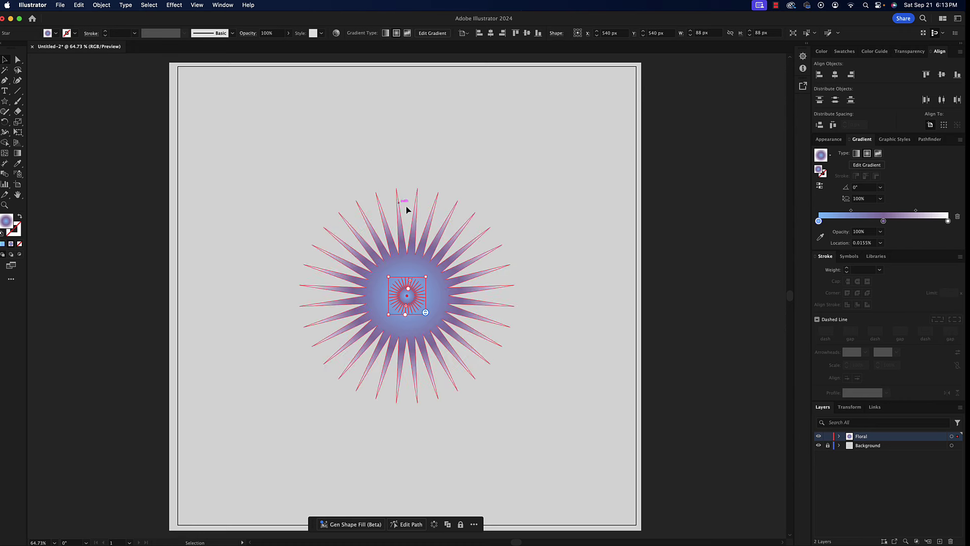
Select both the large and the small star and make a blend between them
drag(170, 185, 567, 388)
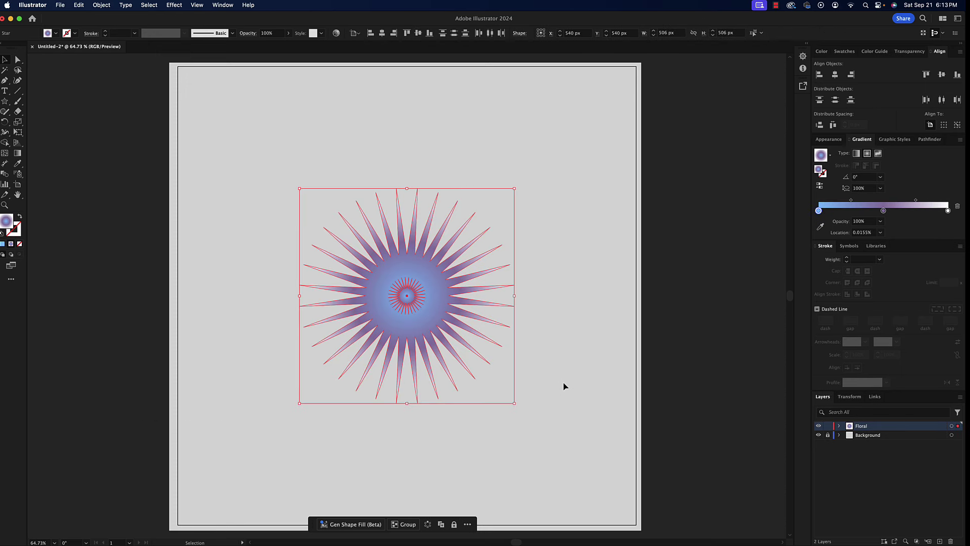
click(101, 5)
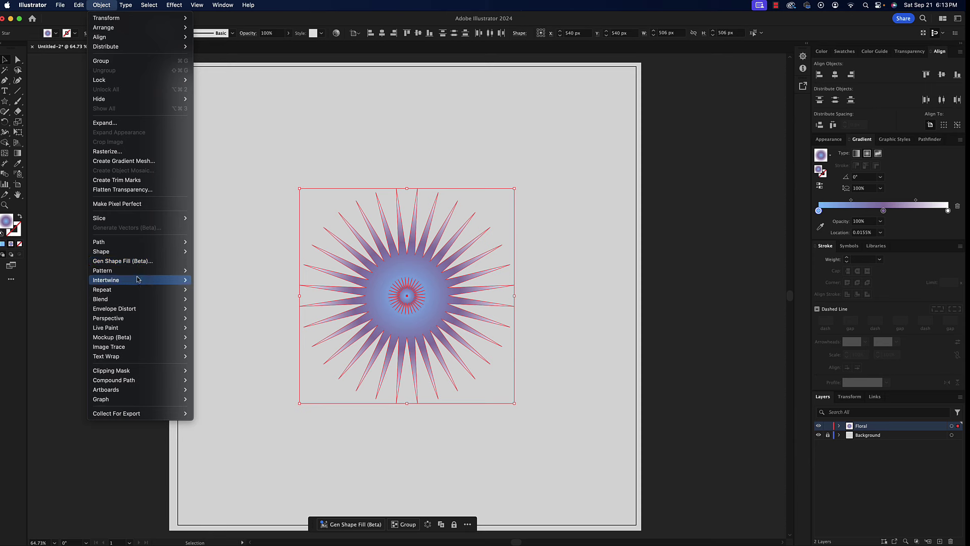
mouse_move(152, 299)
click(214, 301)
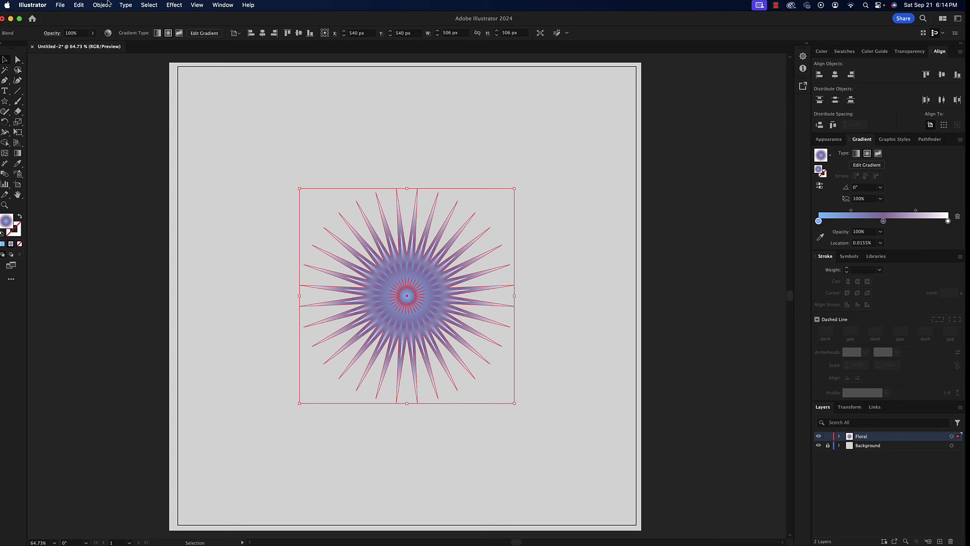
Set the blend's spacing to Specified Steps with 50 steps
click(105, 5)
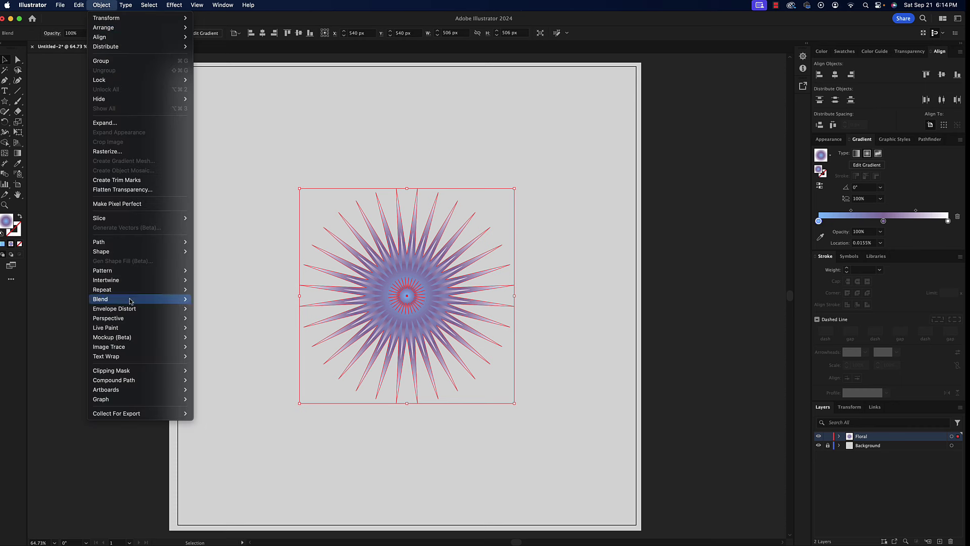
mouse_move(131, 299)
click(219, 322)
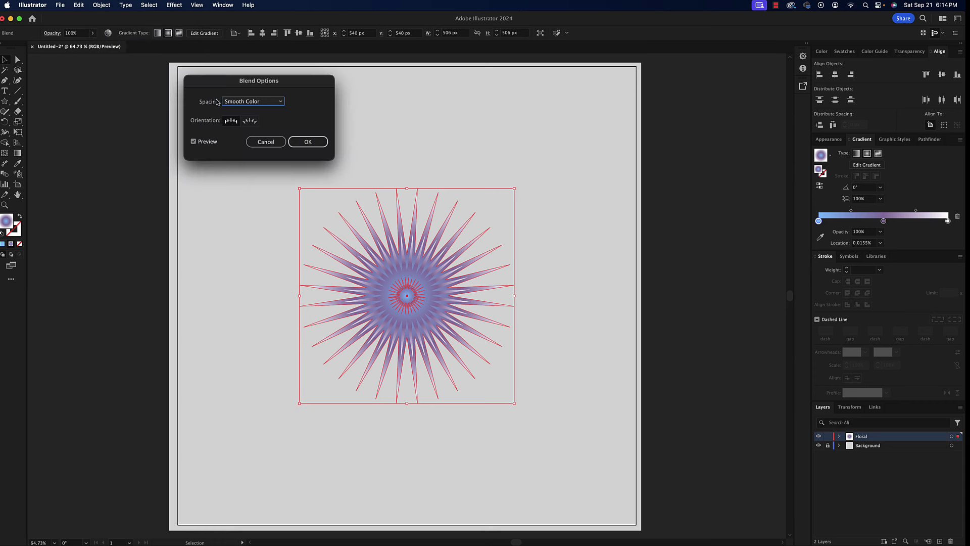
click(261, 103)
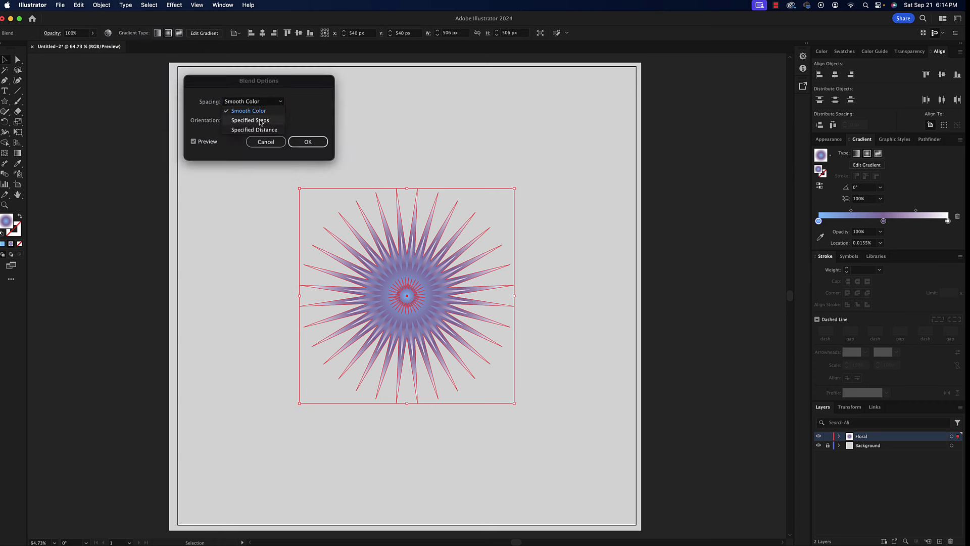
click(263, 117)
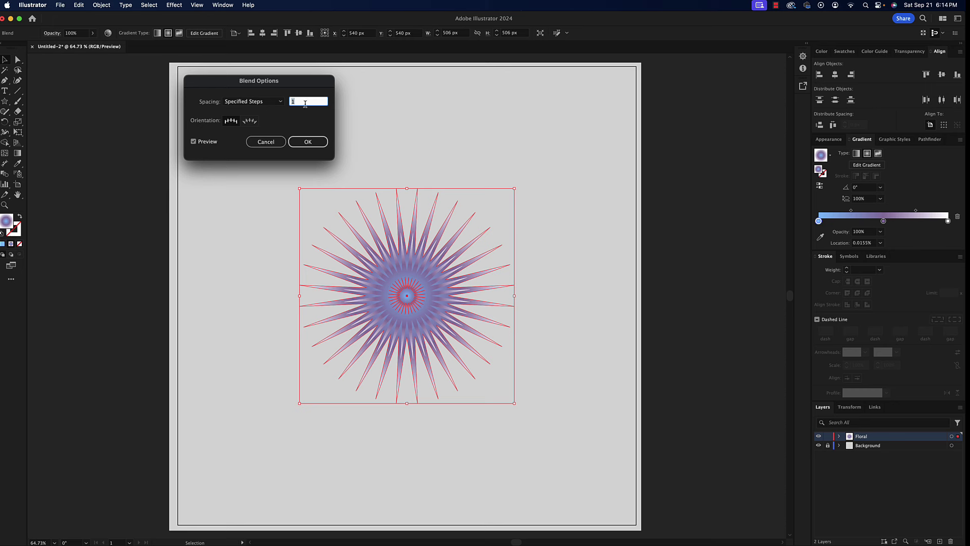
text(5)
key(Up)
key(Up)
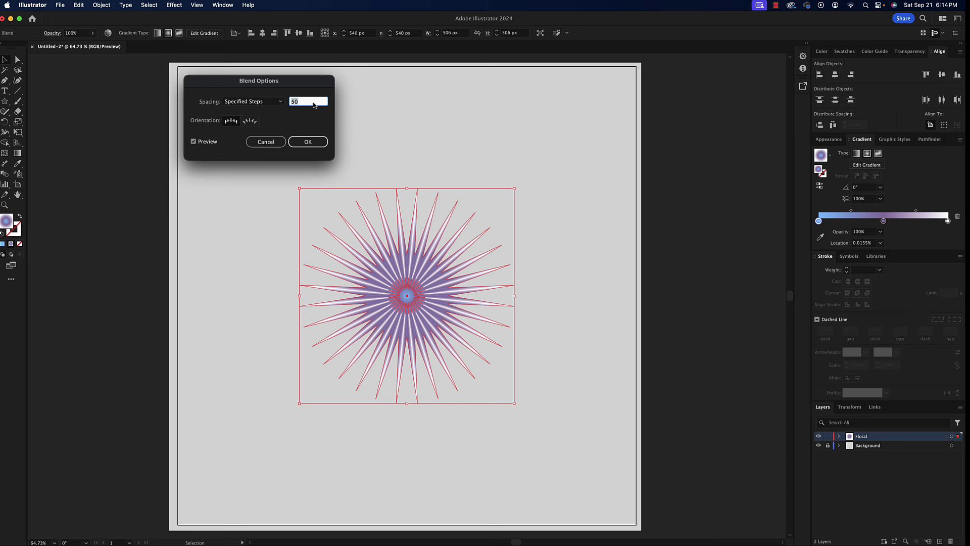
click(310, 141)
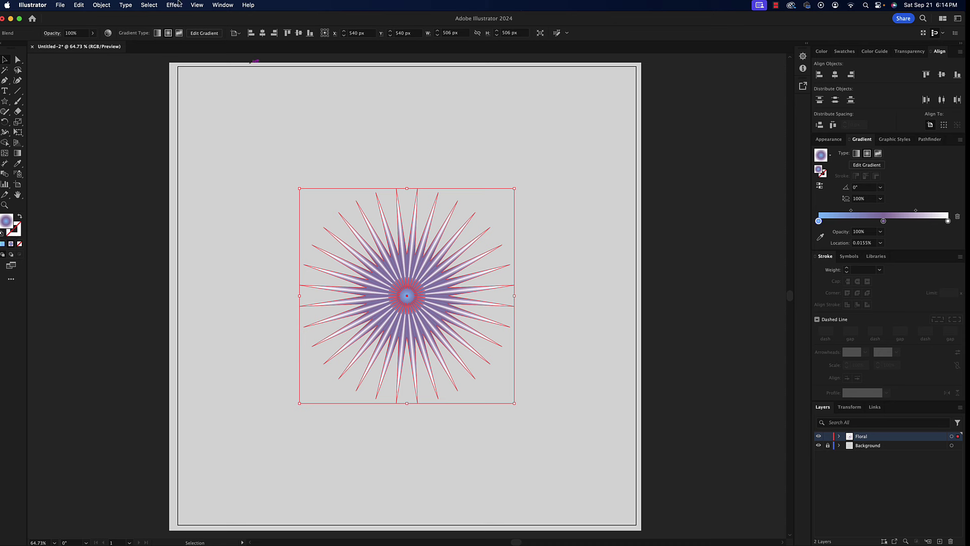
Open the Tweak distortion effect for the blended stars
click(176, 5)
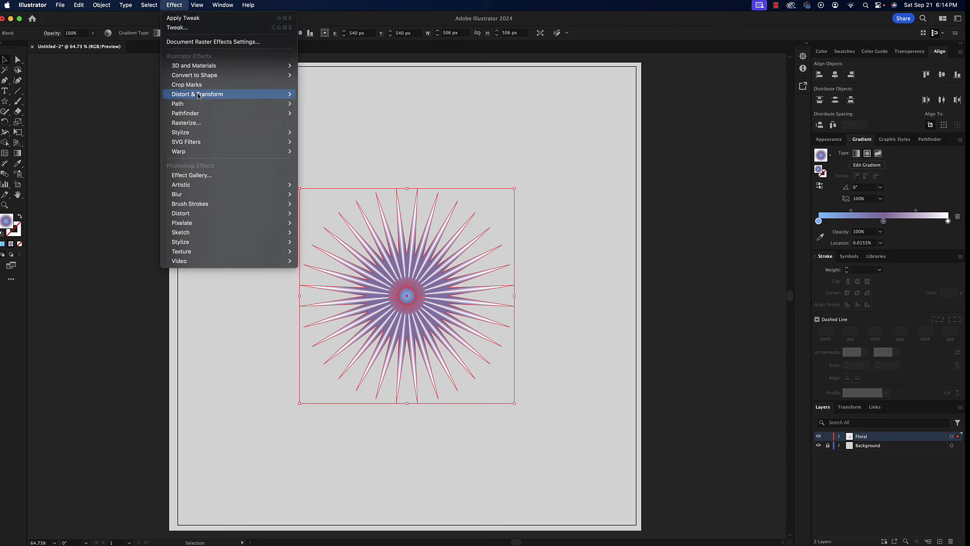
mouse_move(200, 95)
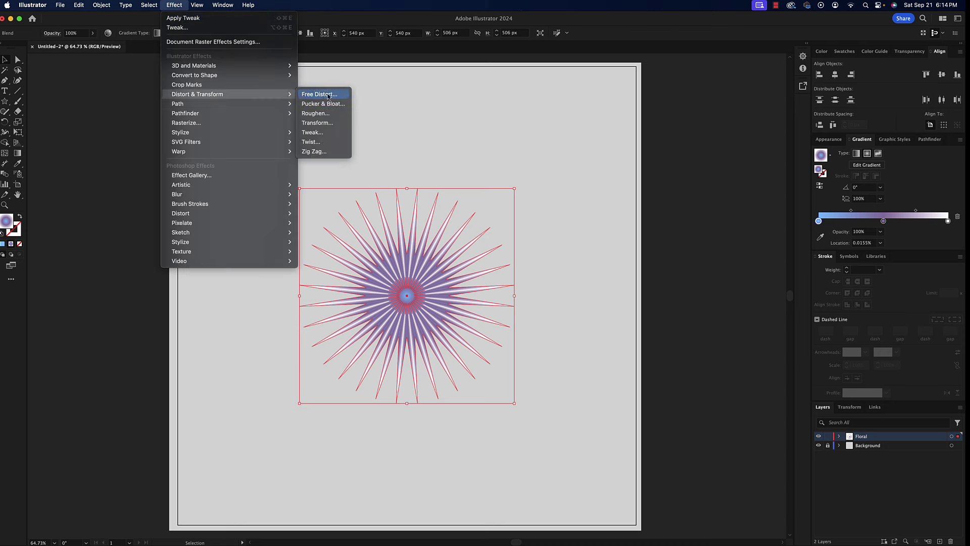
click(328, 135)
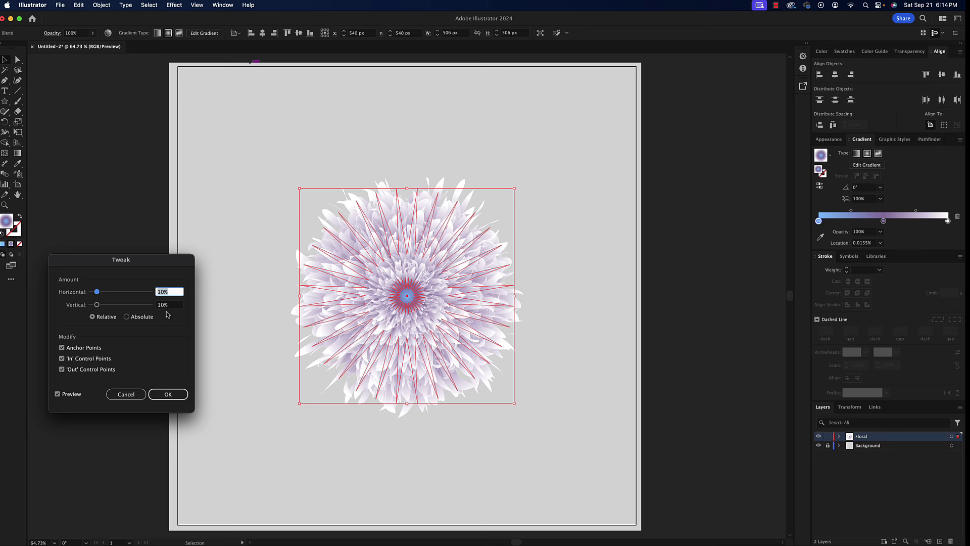
Try stronger relative Tweak amounts on the blend, such as 38% horizontal and 45% vertical
drag(97, 304, 113, 292)
click(118, 305)
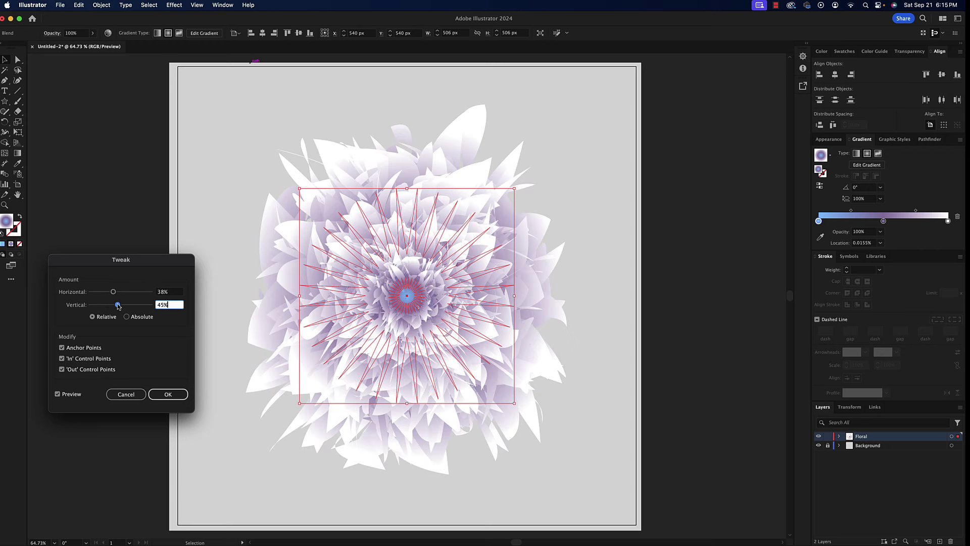
mouse_move(118, 293)
mouse_down()
mouse_move(142, 293)
mouse_move(114, 284)
mouse_up()
Set the Tweak amounts to 10% horizontal and 10% vertical, apply the effect and deselect the flower
text(10)
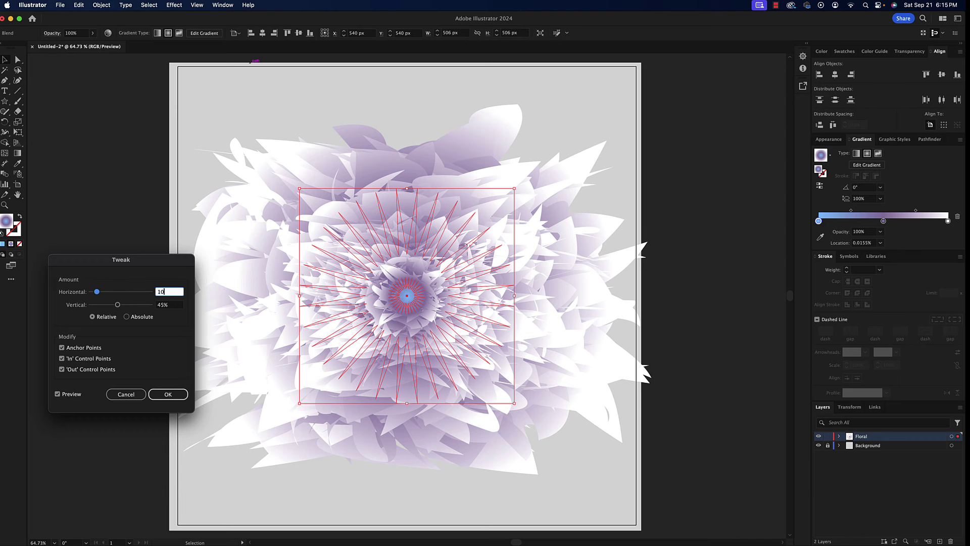
key(Tab)
text(10)
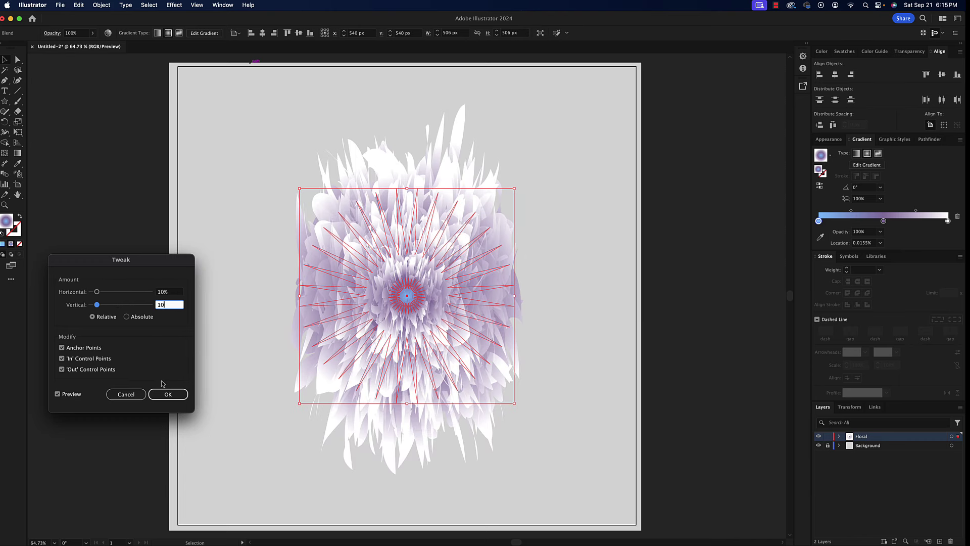
click(168, 394)
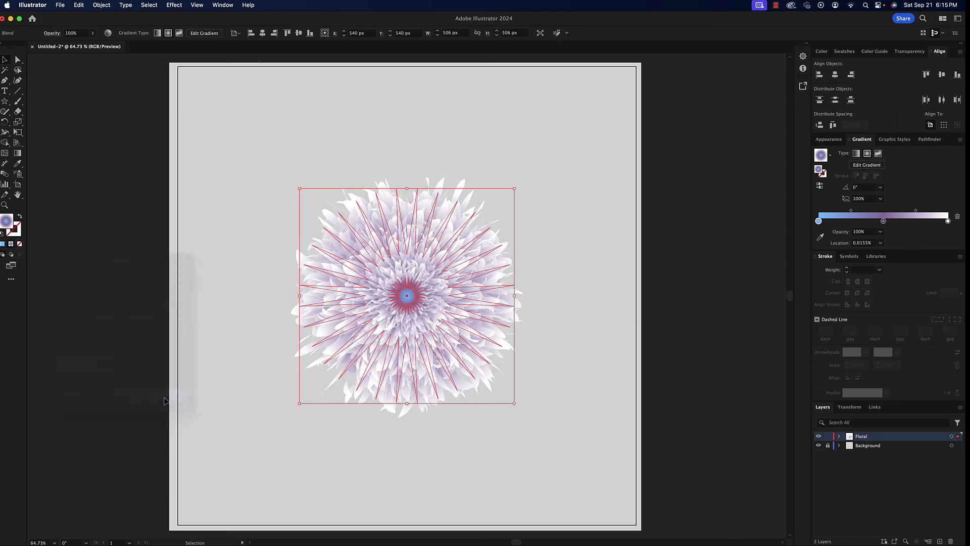
click(127, 244)
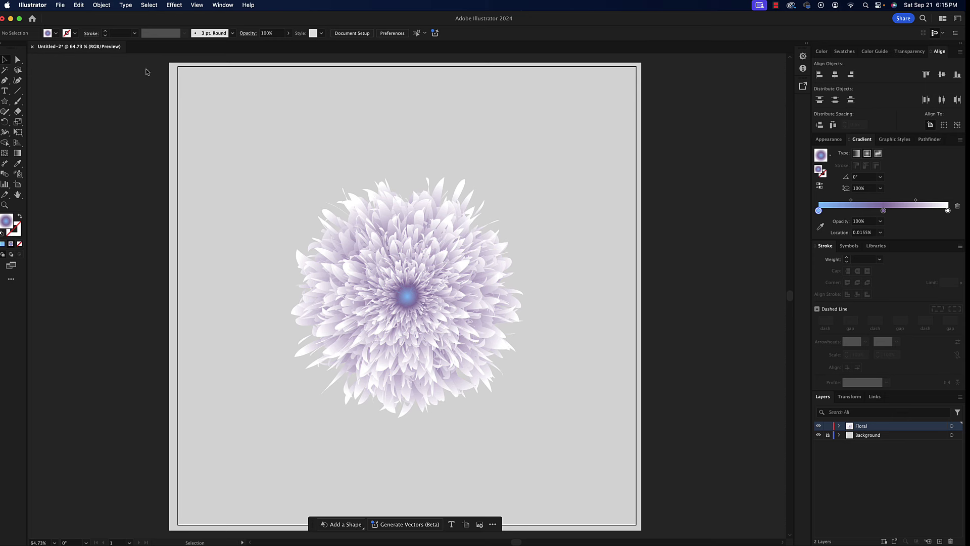
Prepare a PNG export of the flower artwork with Use Artboards enabled for all artboards
click(59, 5)
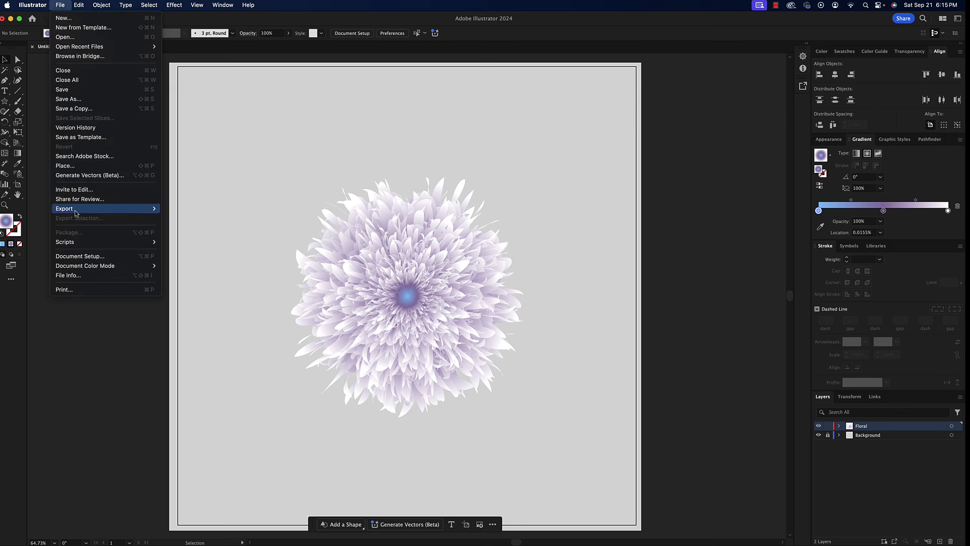
mouse_move(101, 208)
click(188, 219)
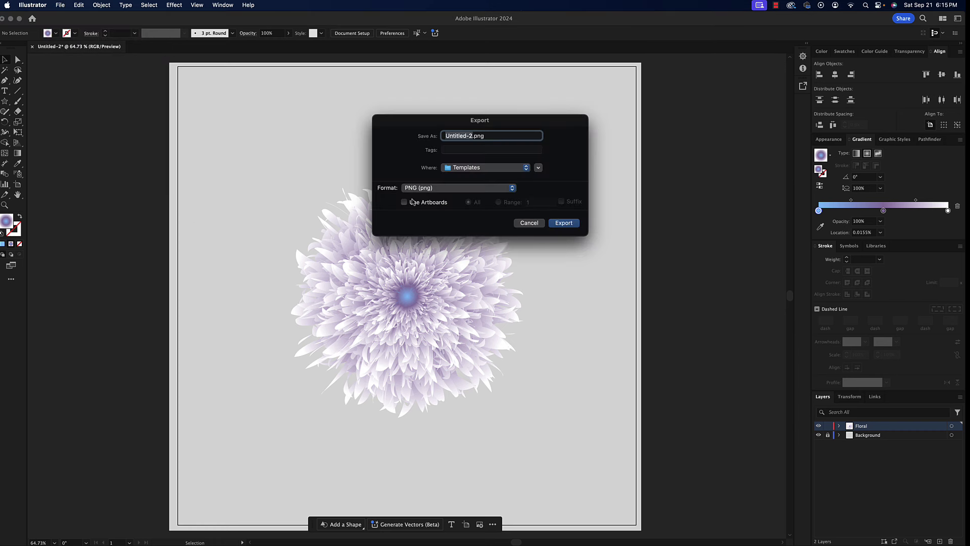
click(422, 188)
click(419, 187)
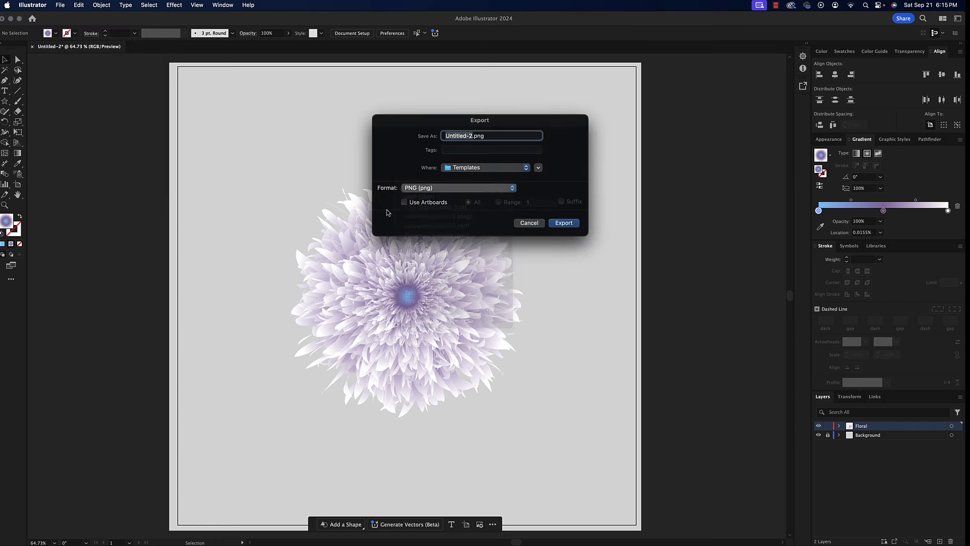
click(405, 204)
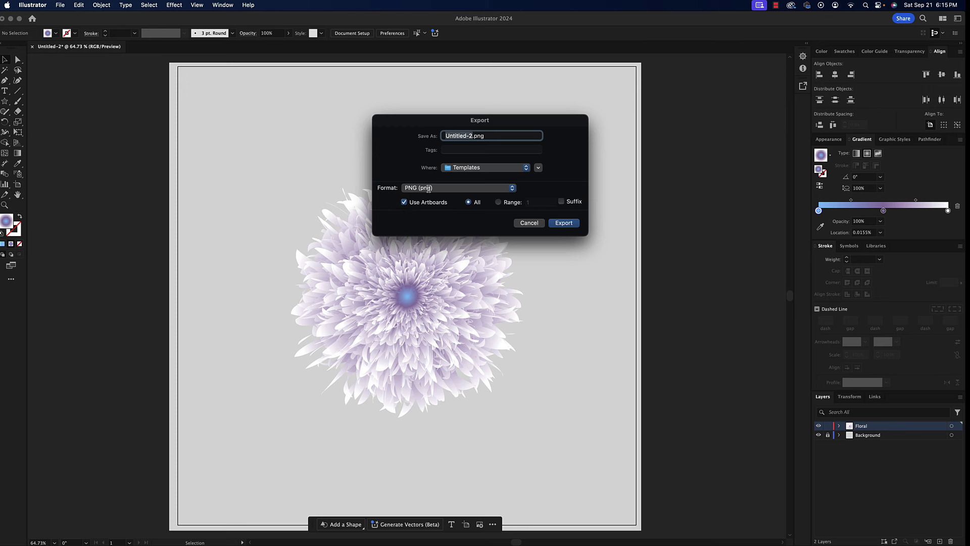
Look through the available export file formats and save locations, and cancel the export
click(427, 189)
click(396, 153)
click(498, 171)
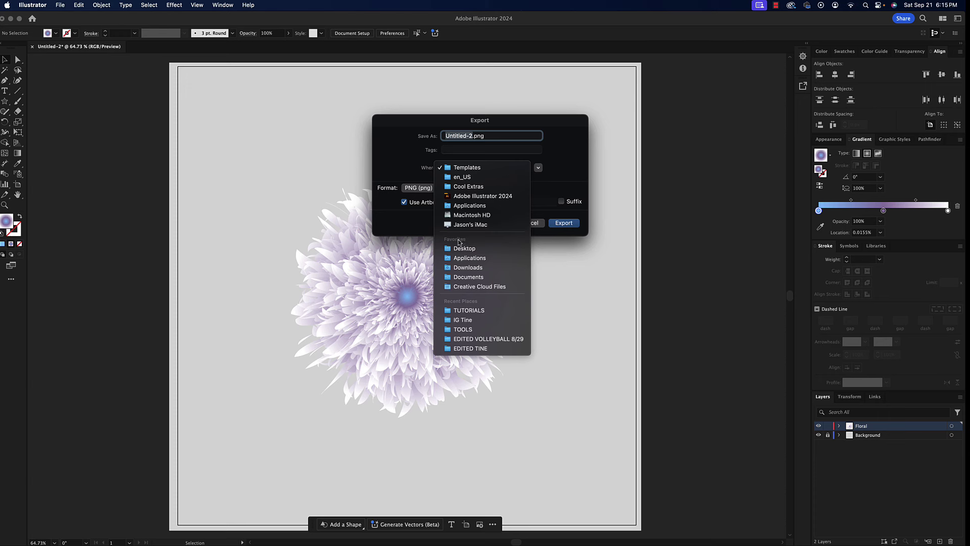
click(415, 187)
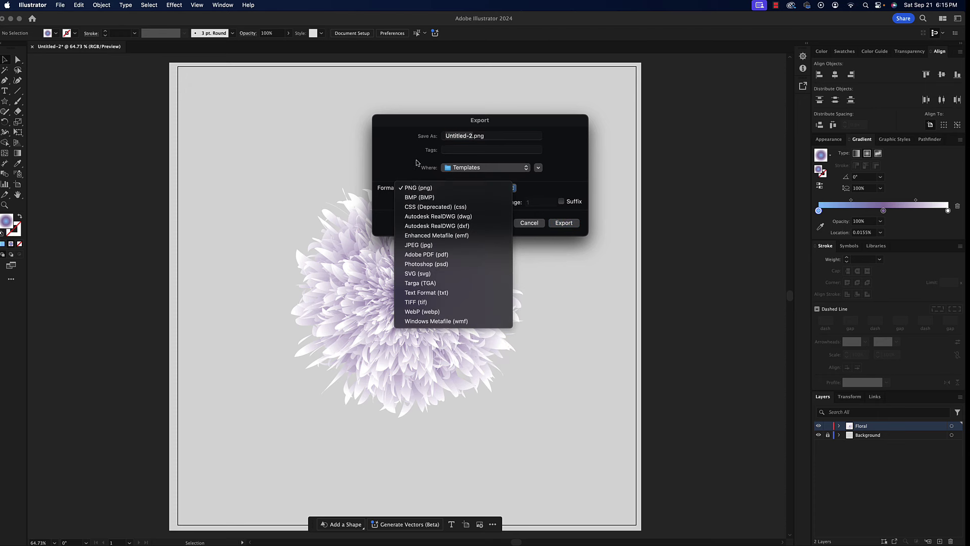
click(416, 162)
click(529, 223)
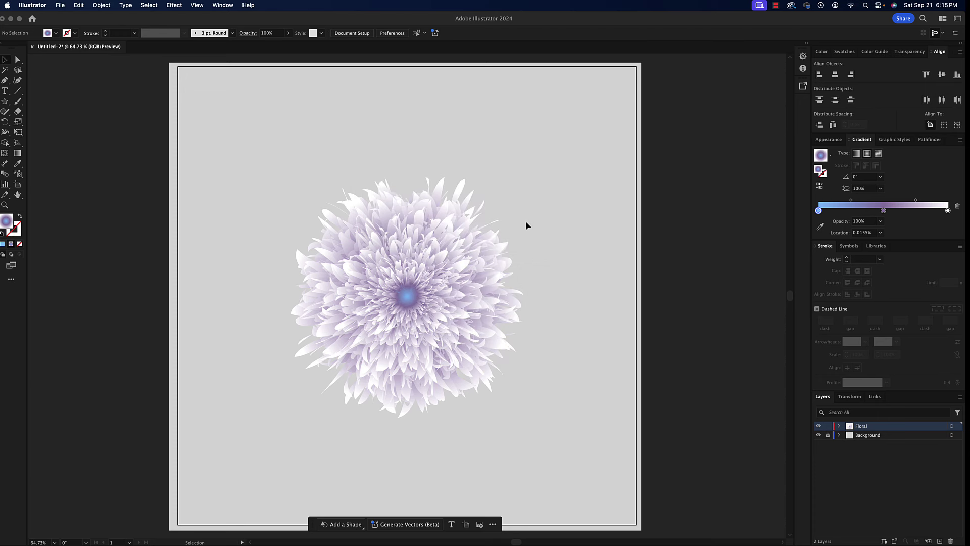